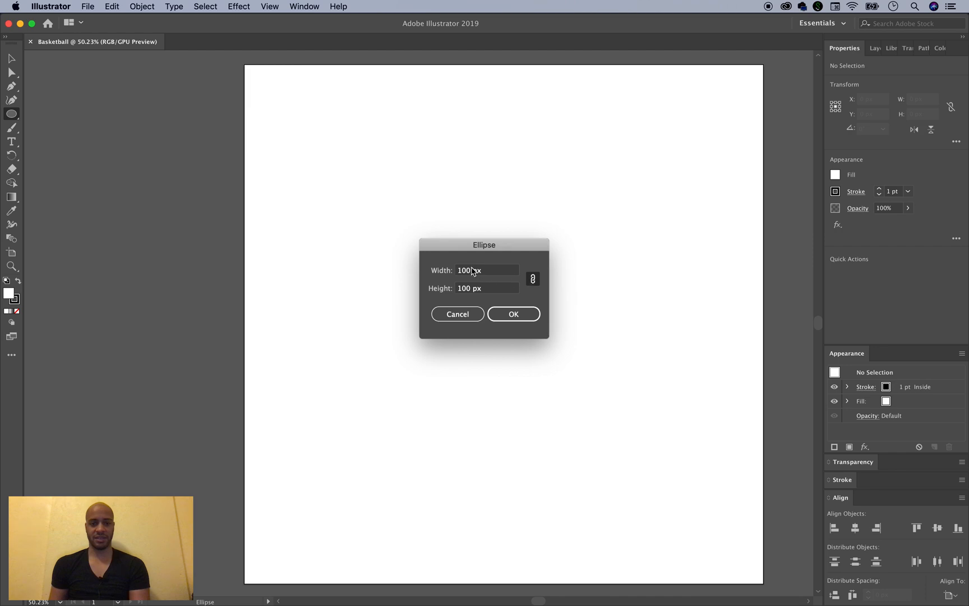
Create a 1000 × 1000 px circle with no stroke and an orange fill.
{"action": "type", "text": "0"}
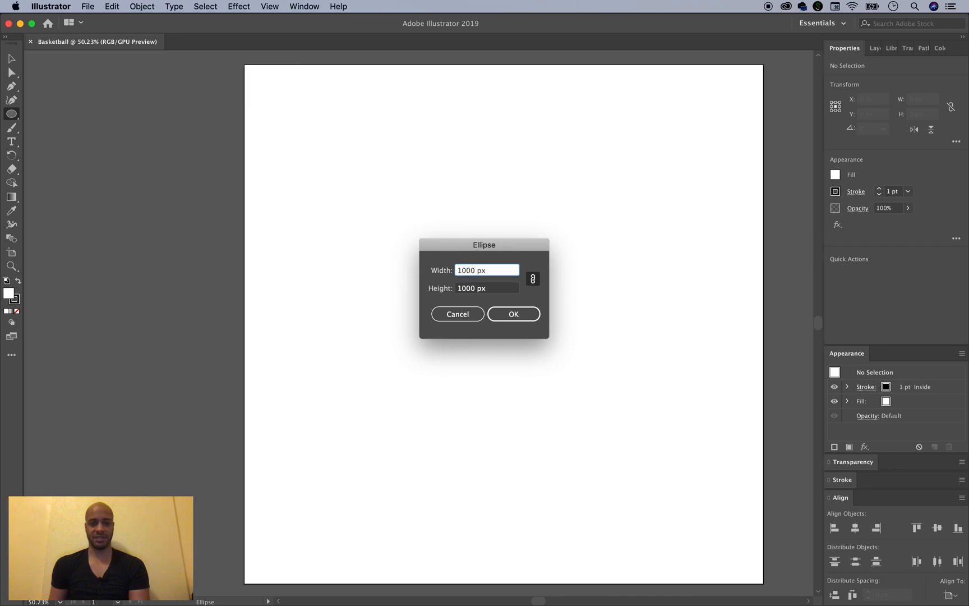
{"action": "left_click", "coordinate": [513, 314]}
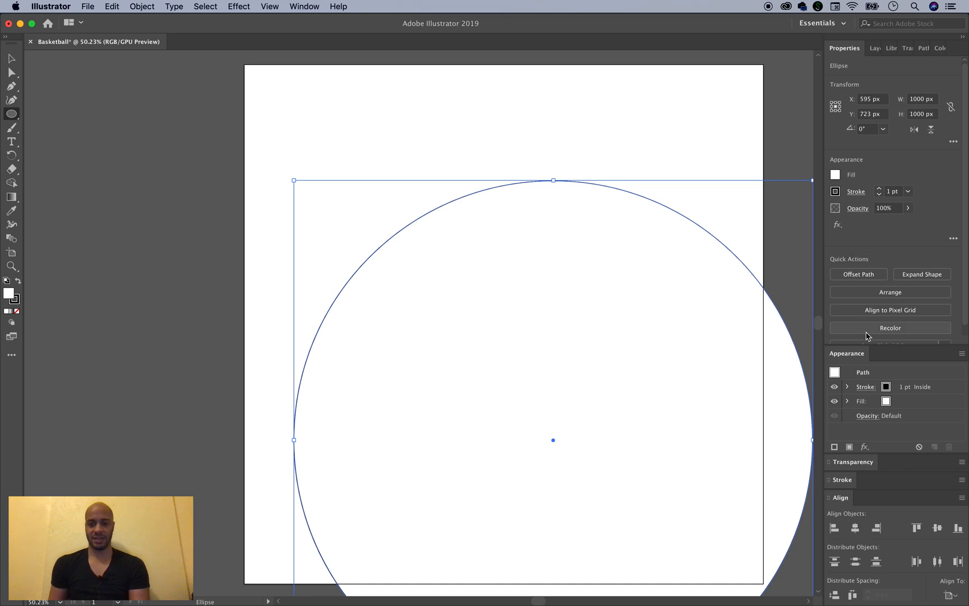
{"action": "left_click", "coordinate": [855, 192]}
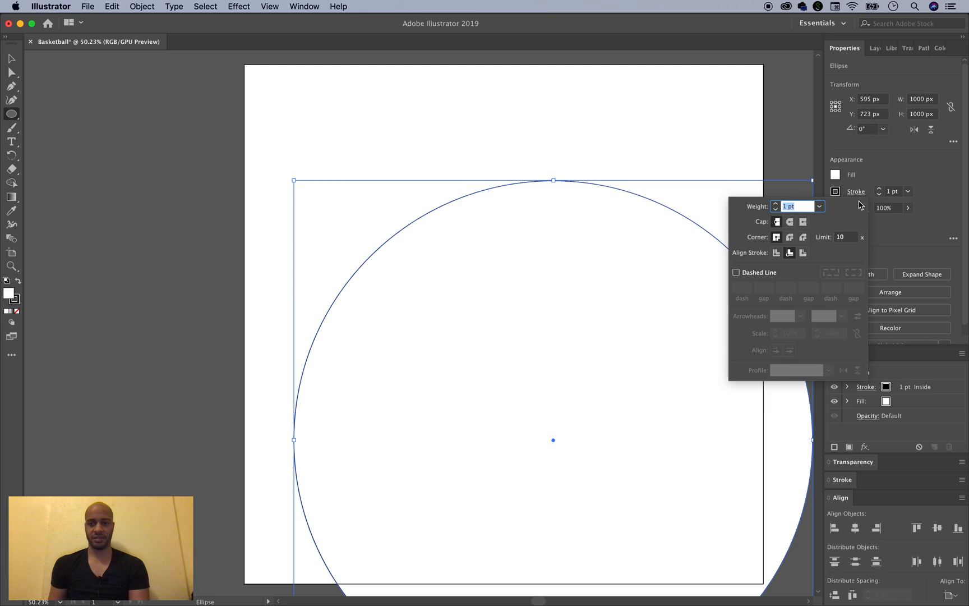
{"action": "left_click", "coordinate": [836, 192]}
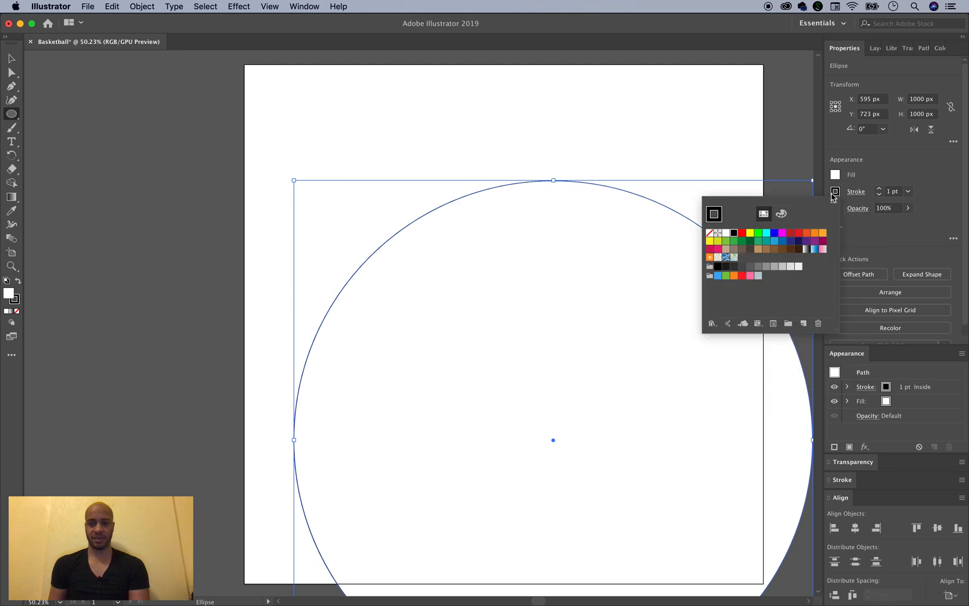
{"action": "left_click", "coordinate": [710, 236]}
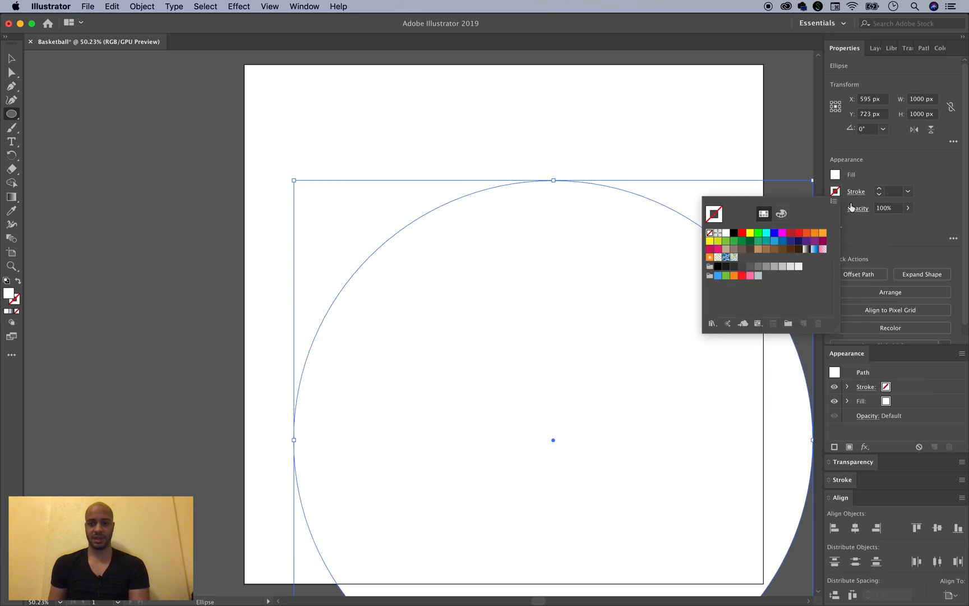
{"action": "left_click", "coordinate": [835, 175]}
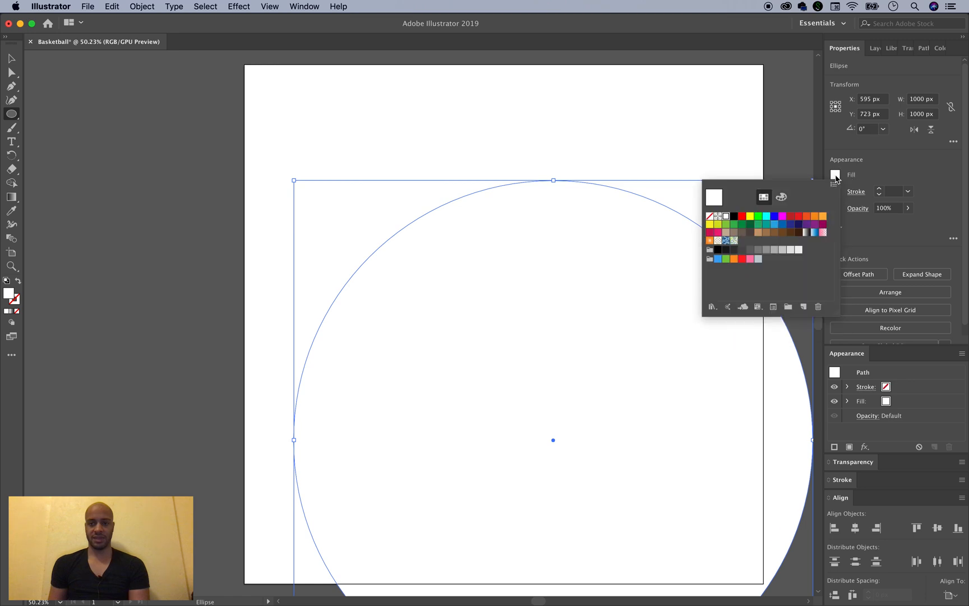
{"action": "left_click", "coordinate": [816, 218]}
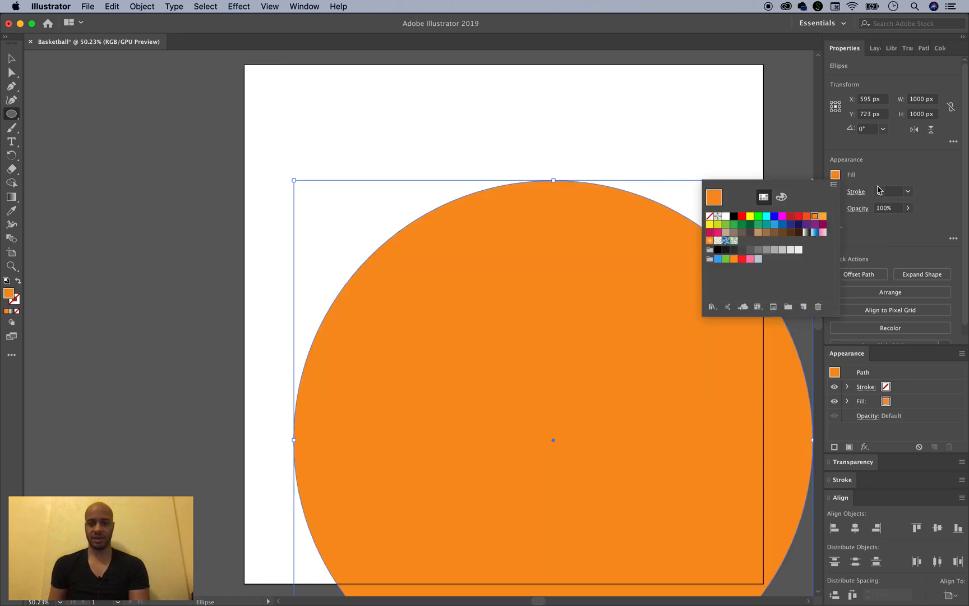
Centre the orange circle horizontally and vertically on the artboard, then deselect it.
{"action": "left_click", "coordinate": [854, 529]}
{"action": "left_click", "coordinate": [858, 530]}
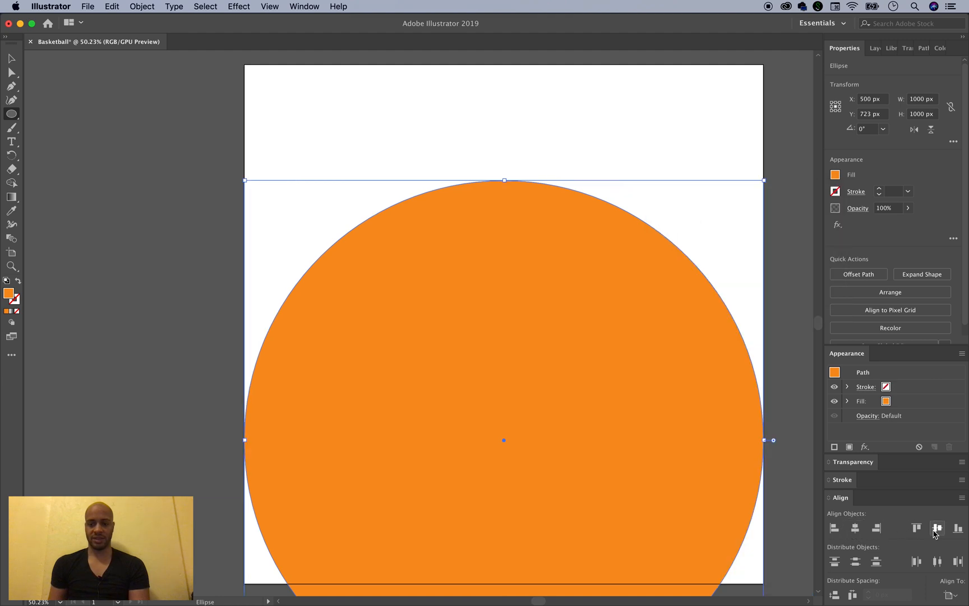
{"action": "left_click", "coordinate": [937, 528]}
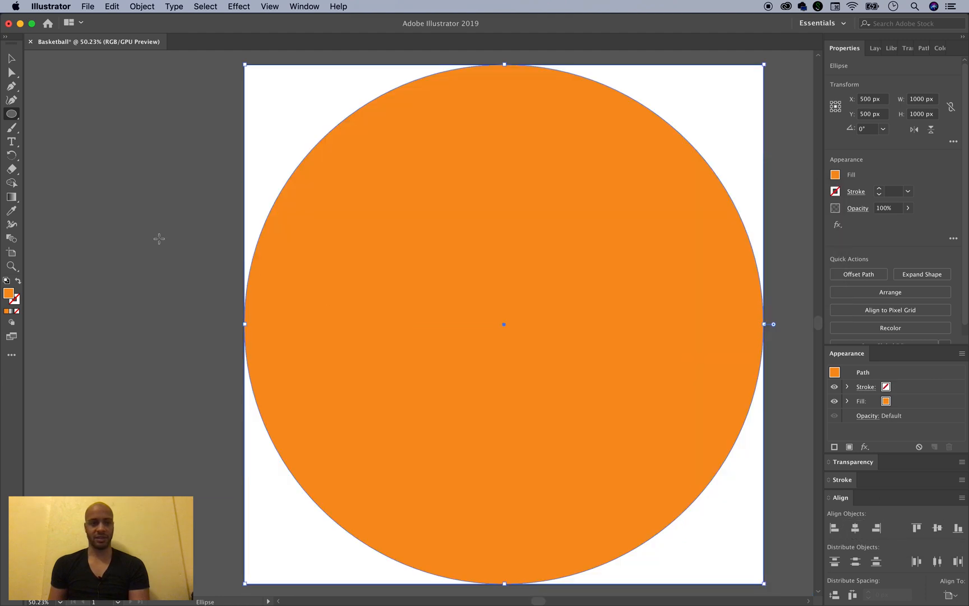
{"action": "left_click", "coordinate": [12, 59]}
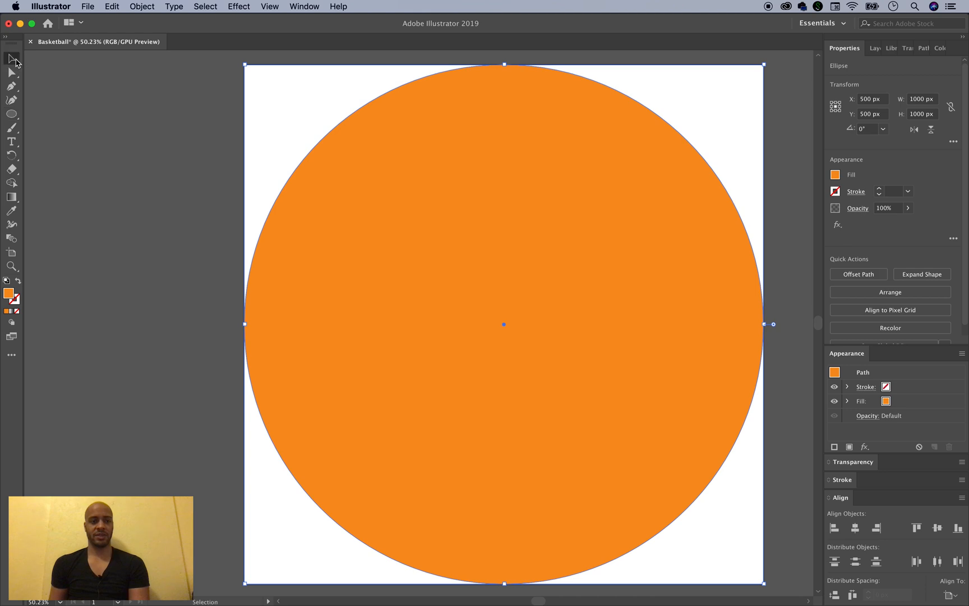
{"action": "left_click", "coordinate": [206, 250]}
Duplicate the orange circle in place and move the copy to the right, setting its X position to 1140 px.
{"action": "key", "text": "v"}
{"action": "key", "text": "super+minus"}
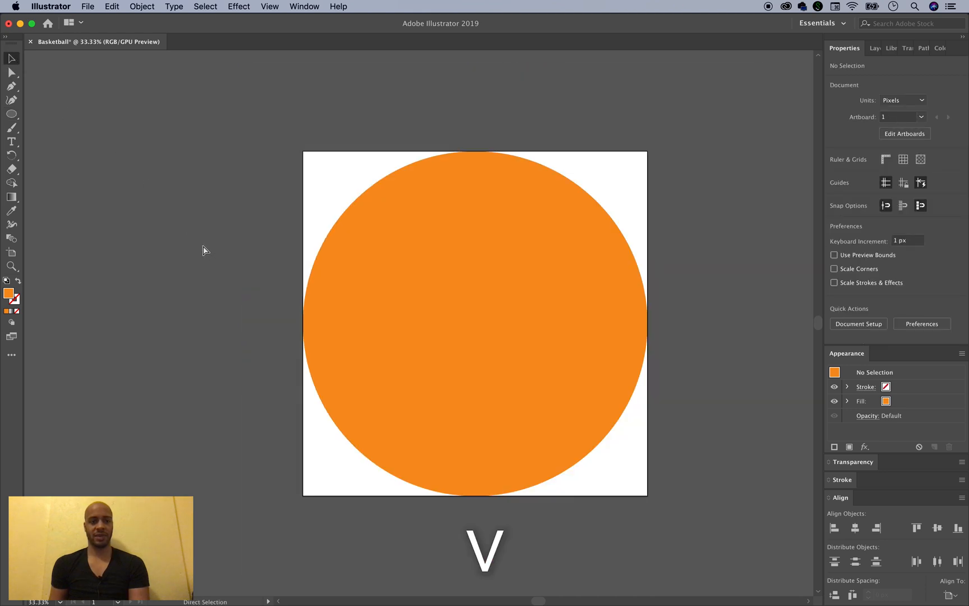
{"action": "left_click", "coordinate": [560, 292]}
{"action": "key", "text": "super+c"}
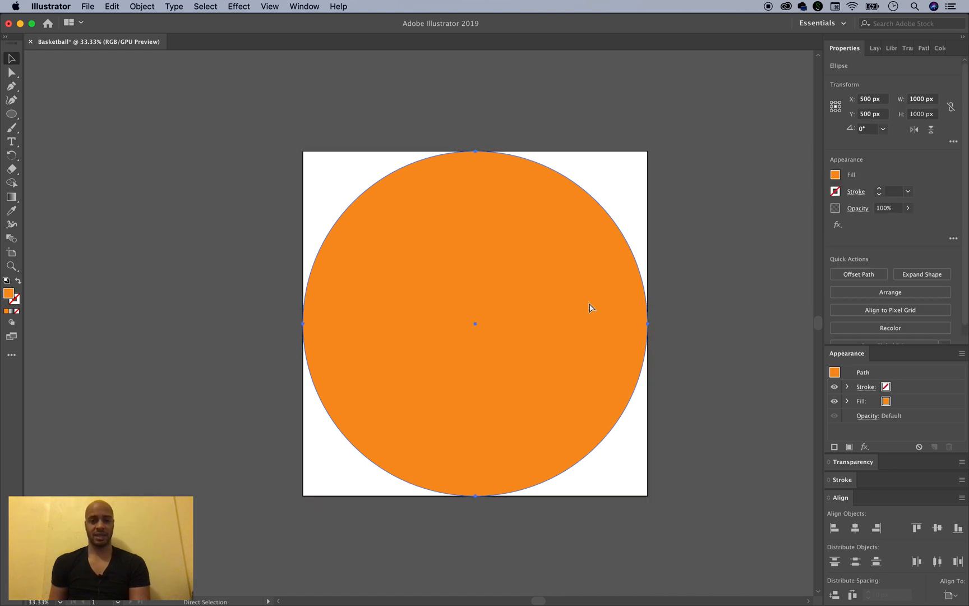
{"action": "key", "text": "super+shift+v"}
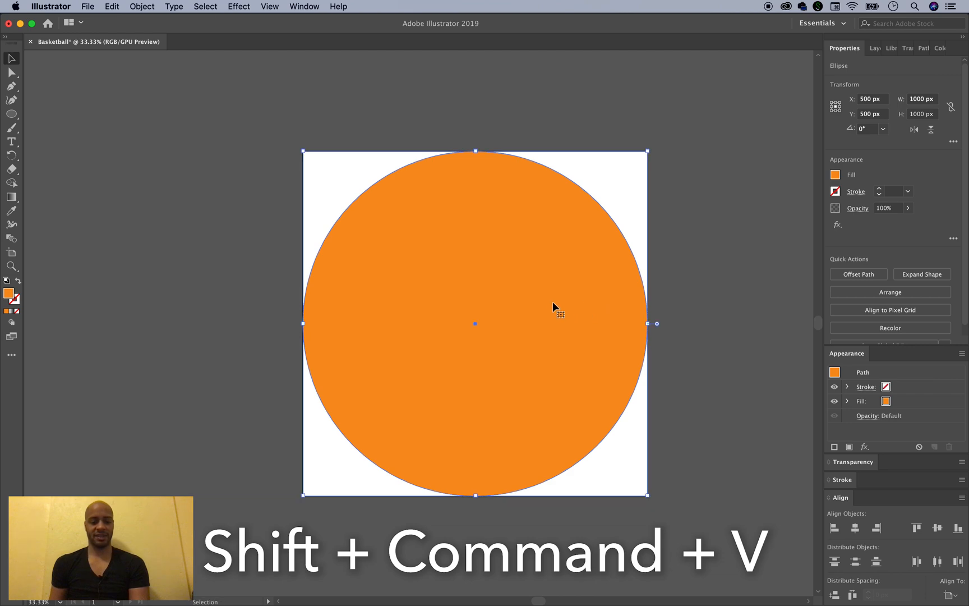
{"action": "left_click_drag", "start_coordinate": [542, 291], "coordinate": [714, 310]}
{"action": "left_click", "coordinate": [872, 96]}
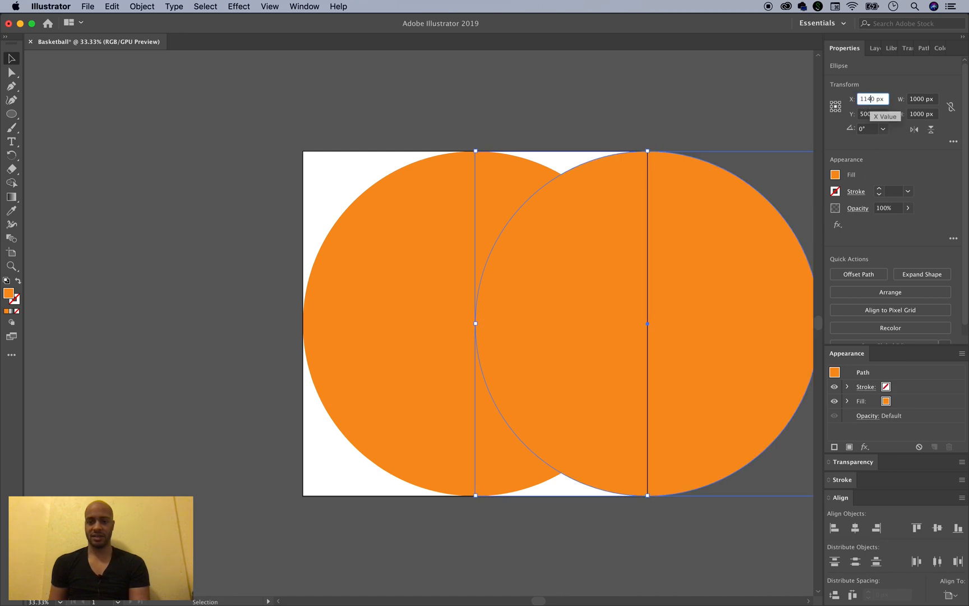
{"action": "key", "text": "Return"}
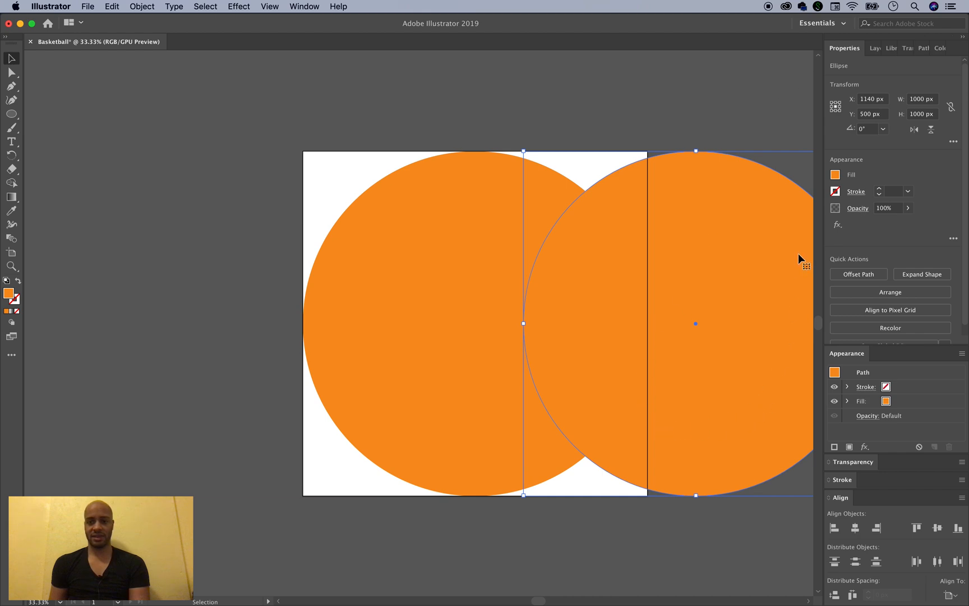
Fill the copied circle on the right with light blue and deselect it.
{"action": "left_click", "coordinate": [835, 174]}
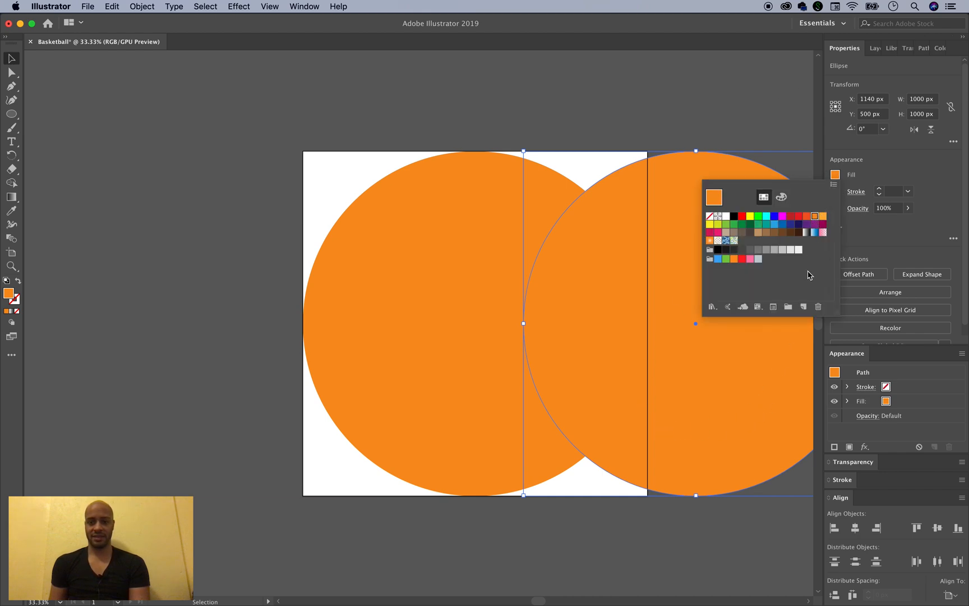
{"action": "left_click", "coordinate": [717, 258]}
{"action": "left_click", "coordinate": [717, 131]}
Duplicate the blue circle and place the copy on the orange circle's left side at X -140 px.
{"action": "left_click", "coordinate": [712, 217]}
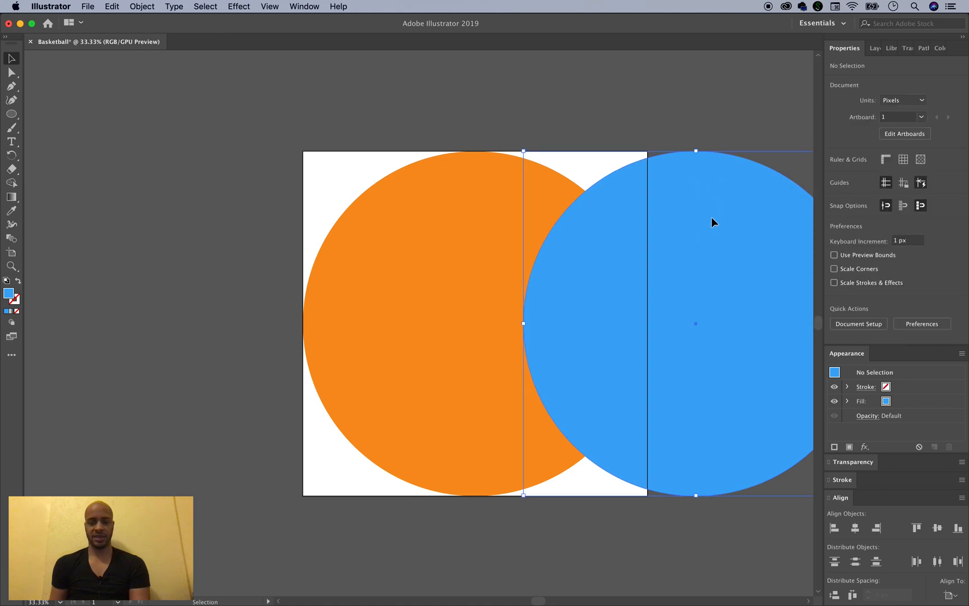
{"action": "key", "text": "super+c"}
{"action": "key", "text": "shift+super+v"}
{"action": "left_click_drag", "start_coordinate": [757, 261], "coordinate": [361, 289]}
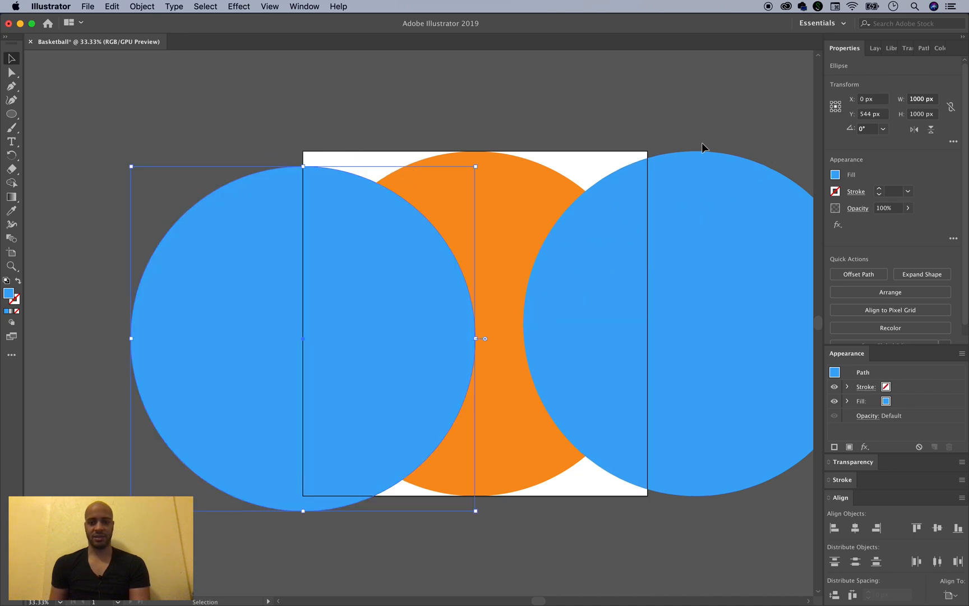
{"action": "left_click", "coordinate": [875, 99]}
{"action": "type", "text": "-"}
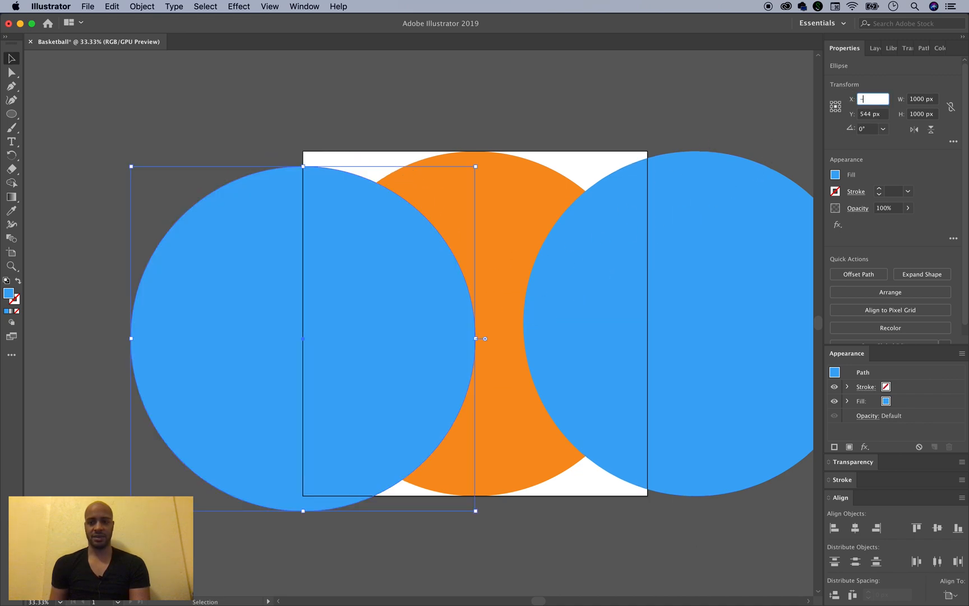
{"action": "type", "text": "140"}
{"action": "key", "text": "Return"}
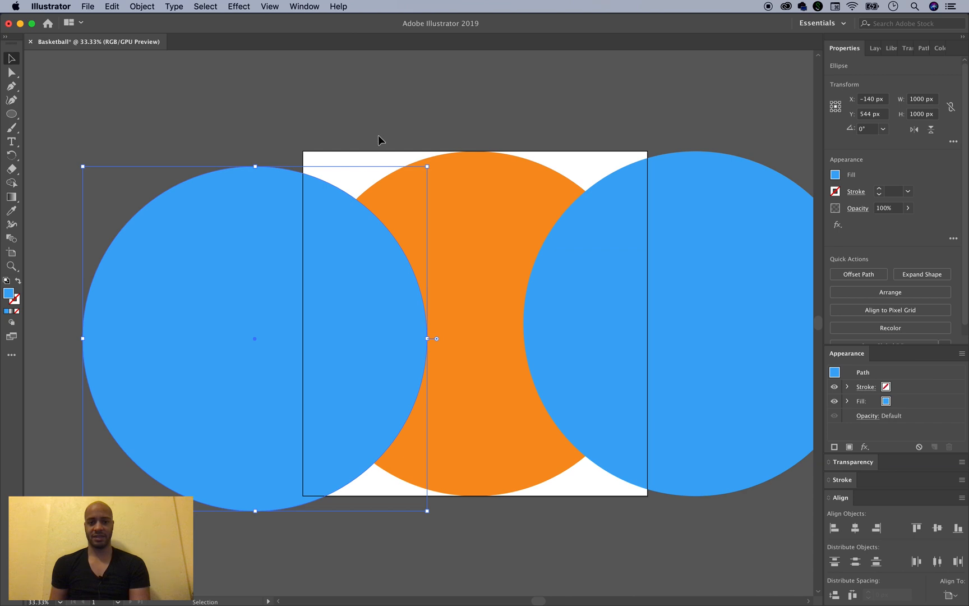
{"action": "left_click", "coordinate": [392, 120]}
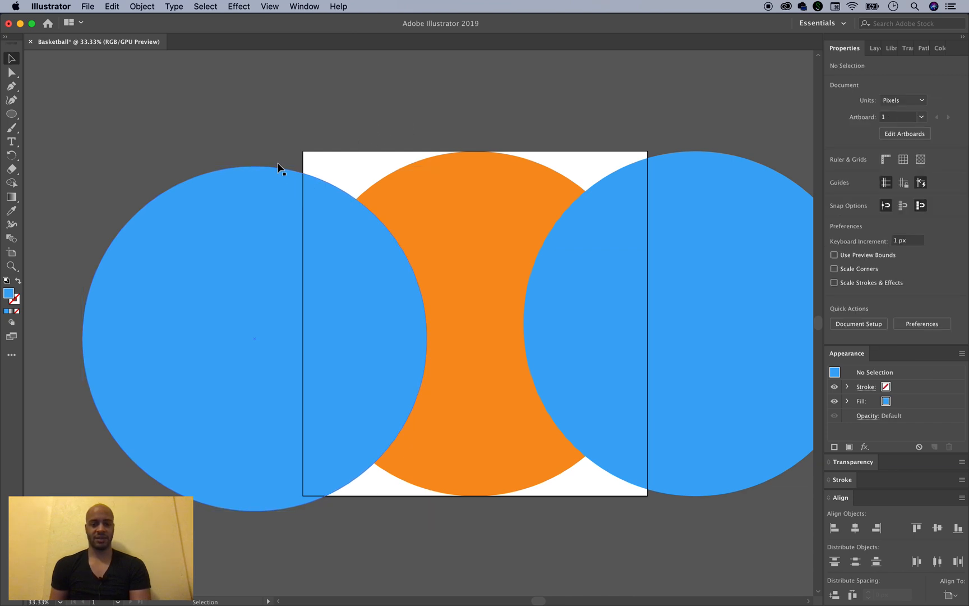
Offset the paths of both blue circles by -30 px with miter joins, previewing the result.
{"action": "left_click", "coordinate": [262, 180]}
{"action": "left_click", "coordinate": [720, 201], "text": "shift"}
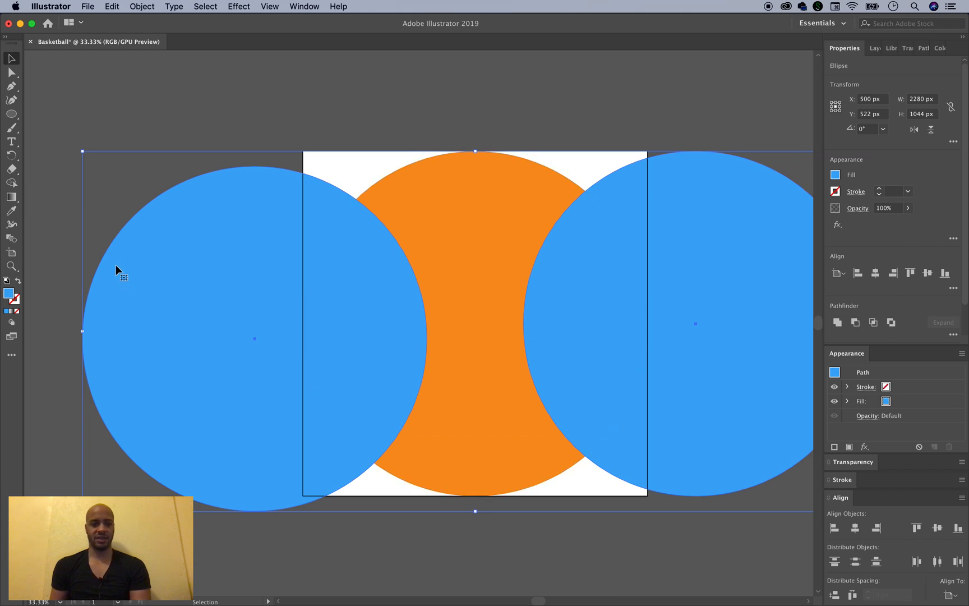
{"action": "left_click", "coordinate": [148, 6]}
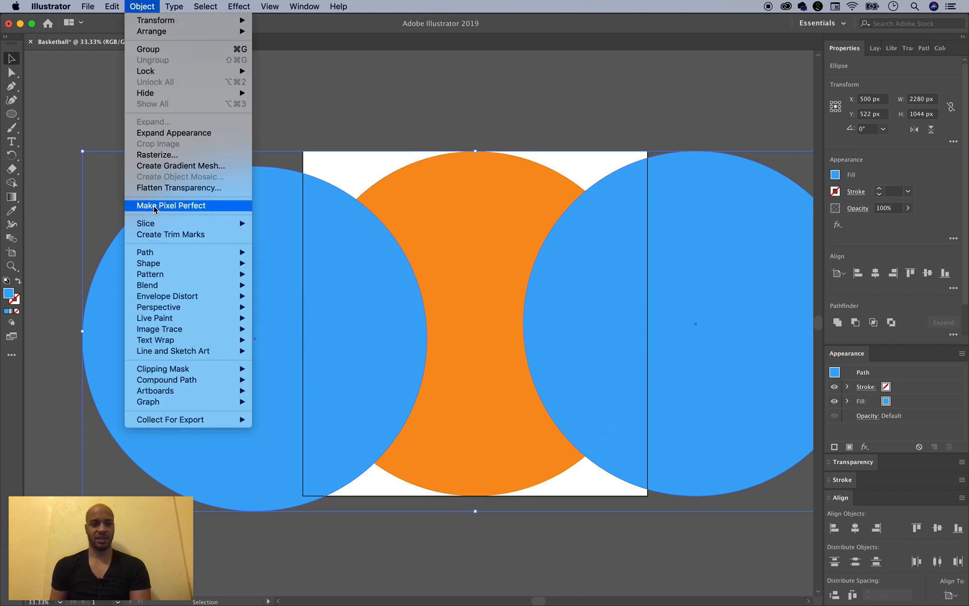
{"action": "mouse_move", "coordinate": [157, 254]}
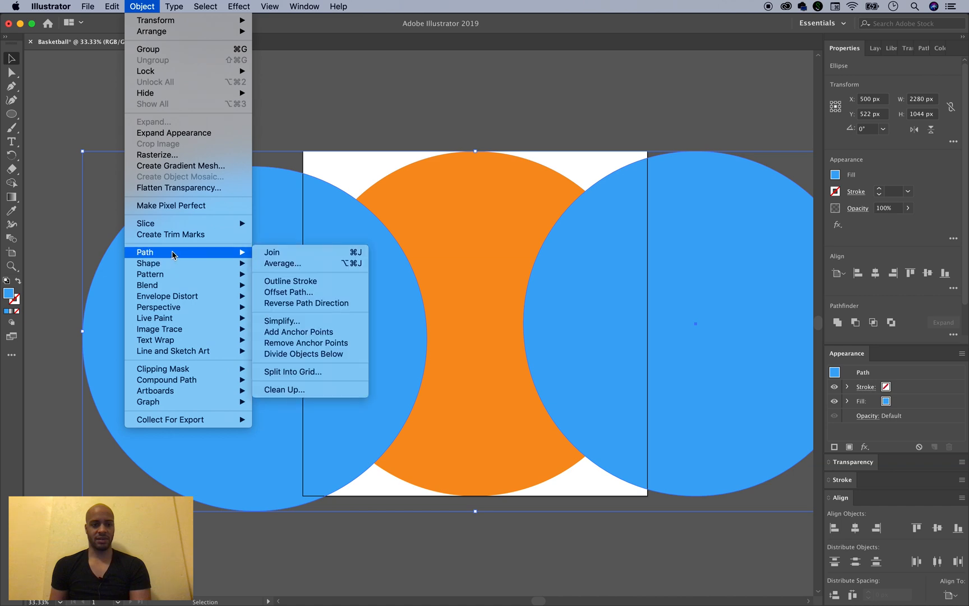
{"action": "left_click", "coordinate": [308, 296]}
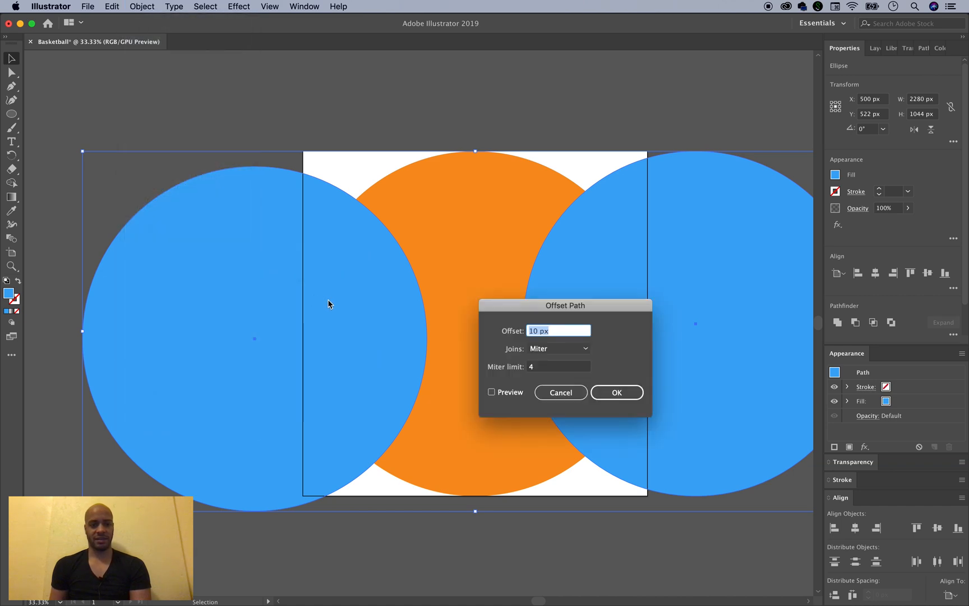
{"action": "left_click", "coordinate": [492, 392]}
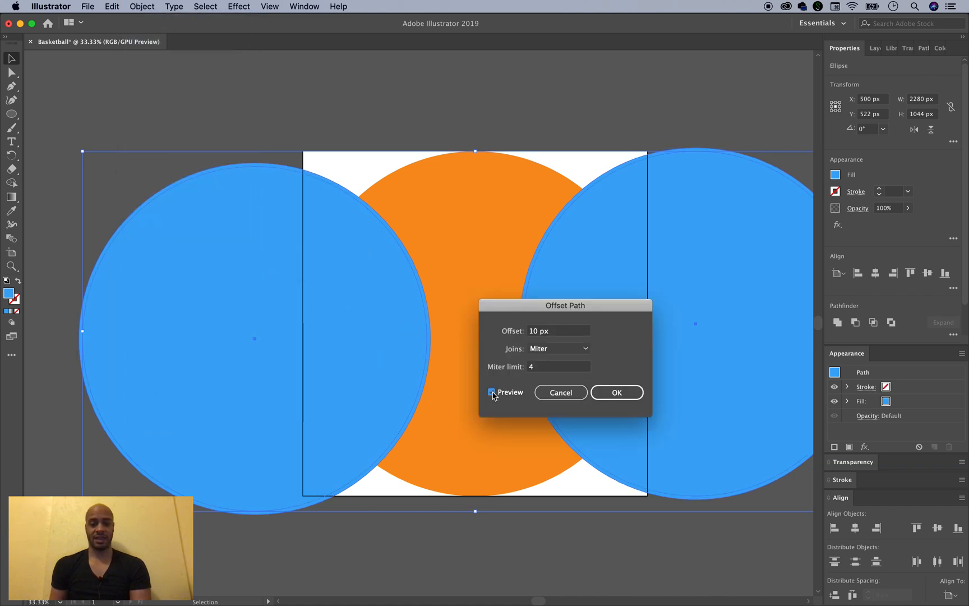
{"action": "left_click", "coordinate": [556, 331]}
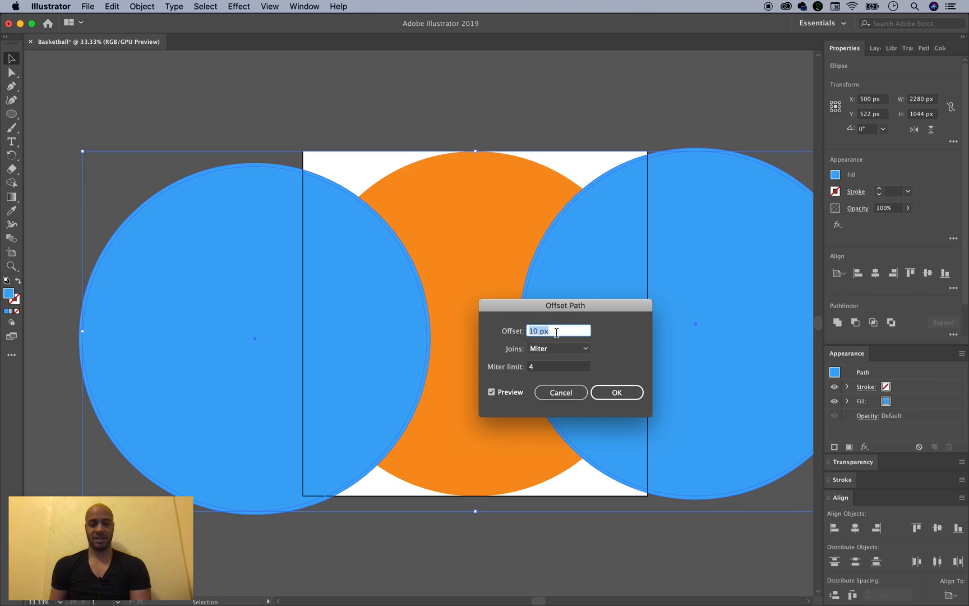
{"action": "type", "text": "-30"}
{"action": "key", "text": "Tab"}
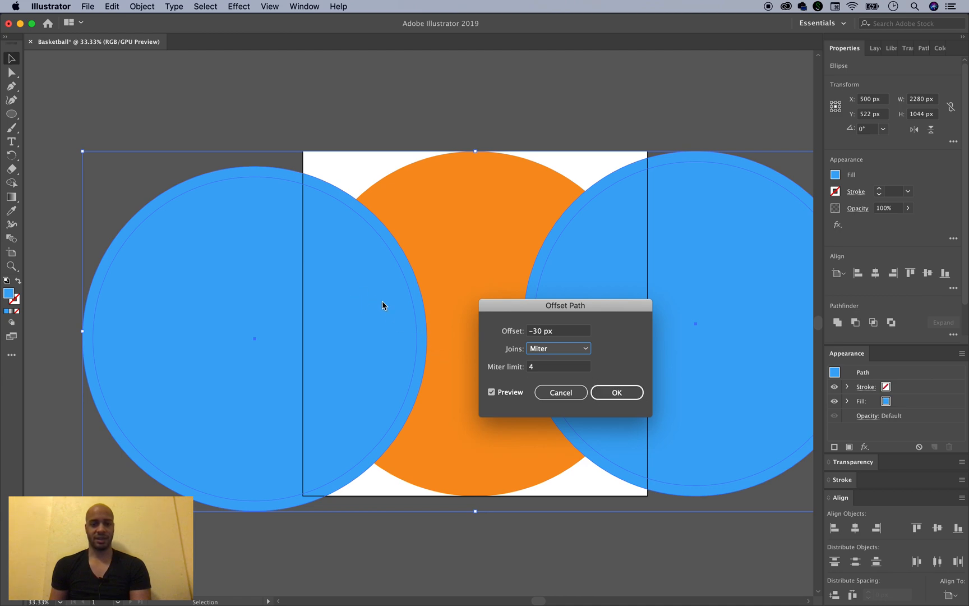
{"action": "left_click", "coordinate": [613, 393]}
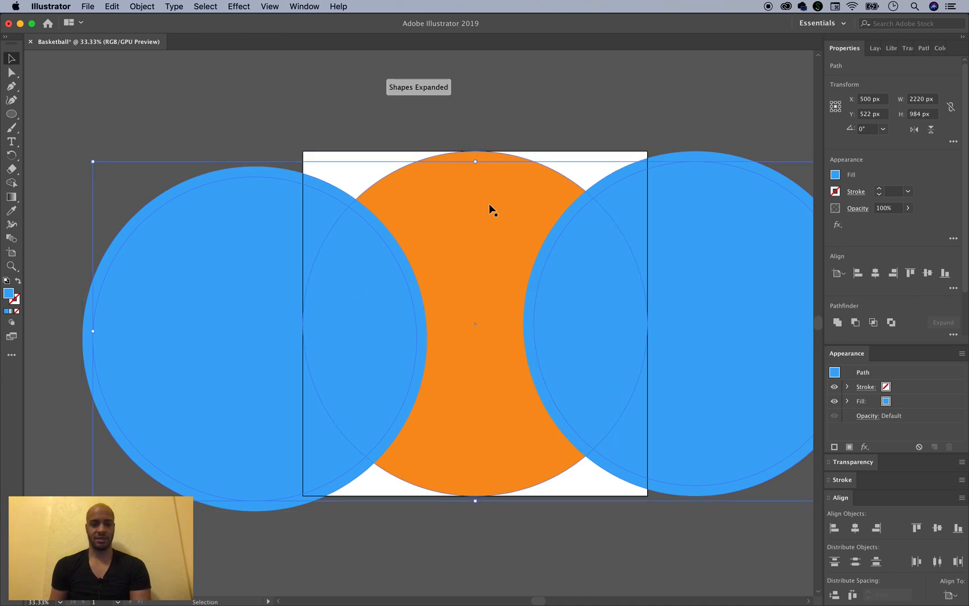
{"action": "left_click", "coordinate": [488, 112]}
Create a blue rectangle 30 px wide and 1200 px high over the orange circle.
{"action": "left_click_drag", "start_coordinate": [12, 115], "coordinate": [24, 140]}
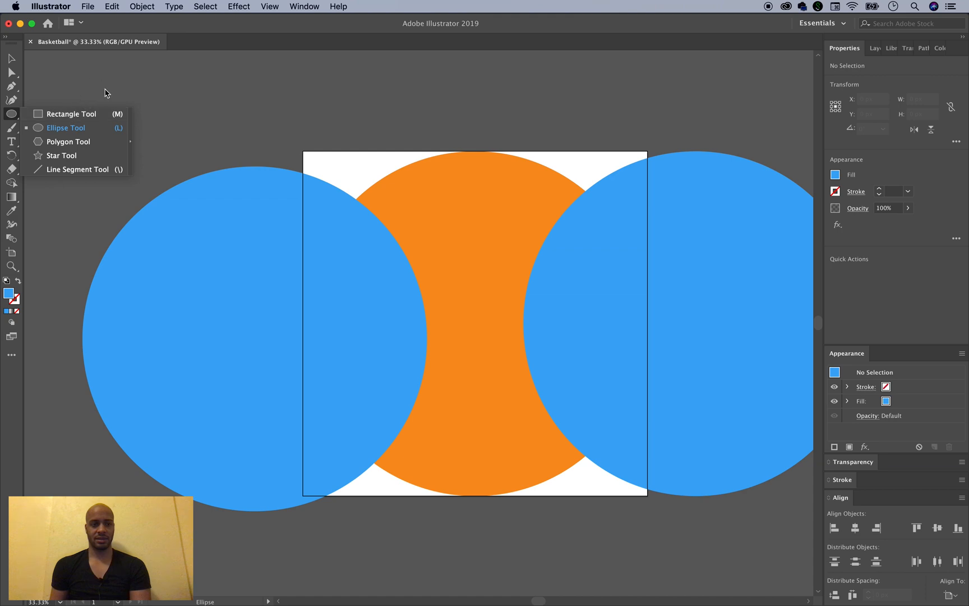
{"action": "left_click", "coordinate": [13, 60]}
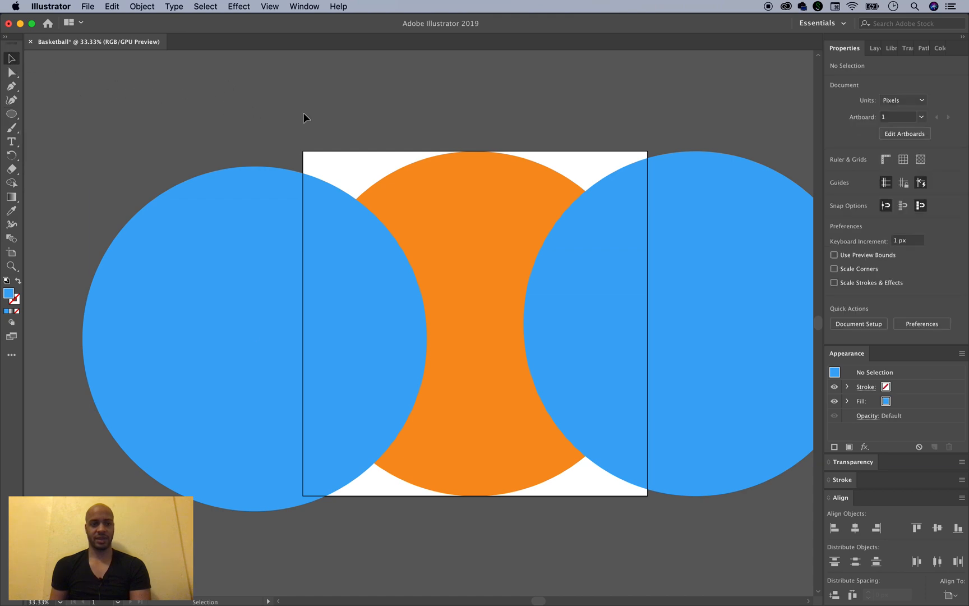
{"action": "key", "text": "m"}
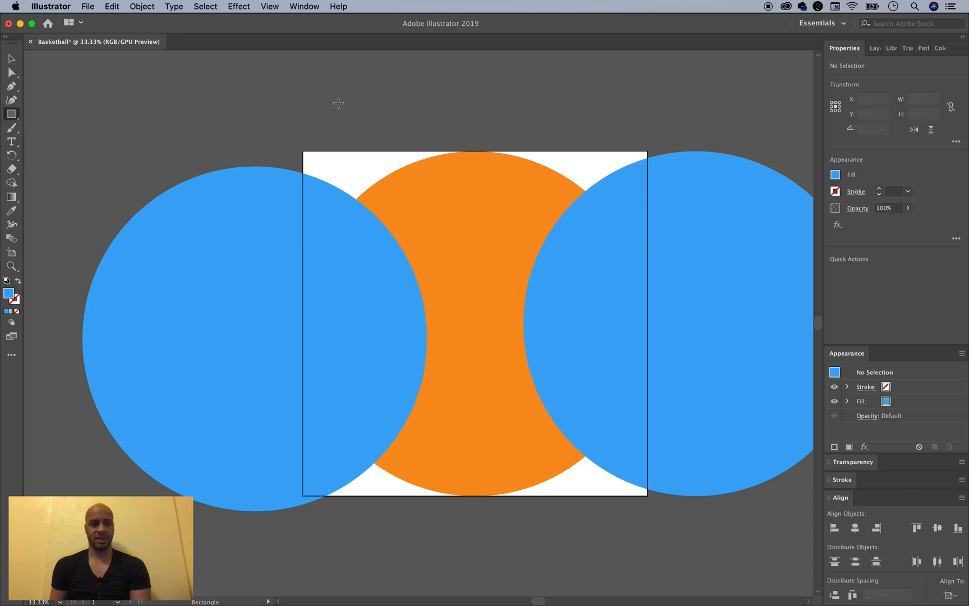
{"action": "left_click", "coordinate": [439, 107]}
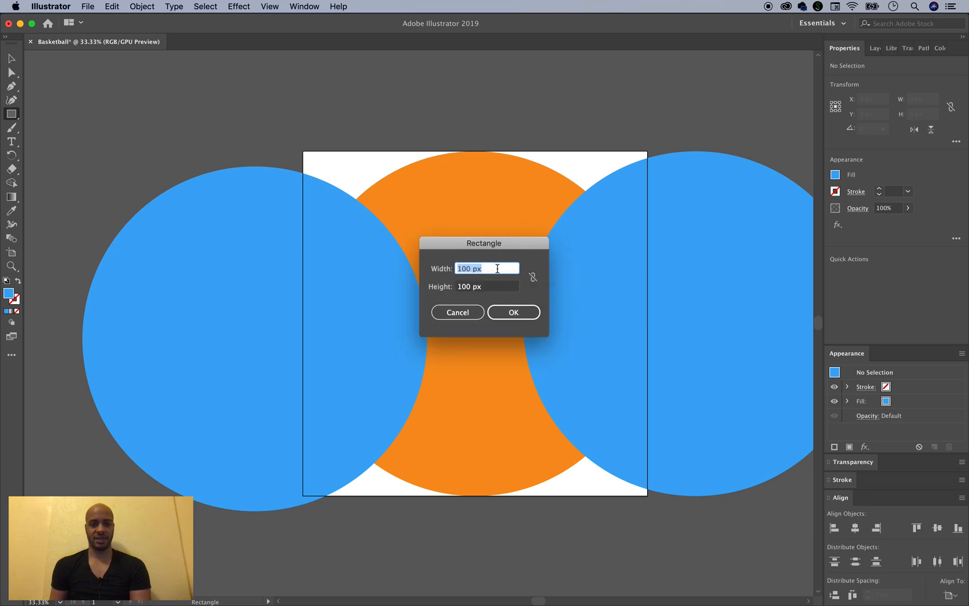
{"action": "type", "text": "30"}
{"action": "key", "text": "Tab"}
{"action": "type", "text": "12"}
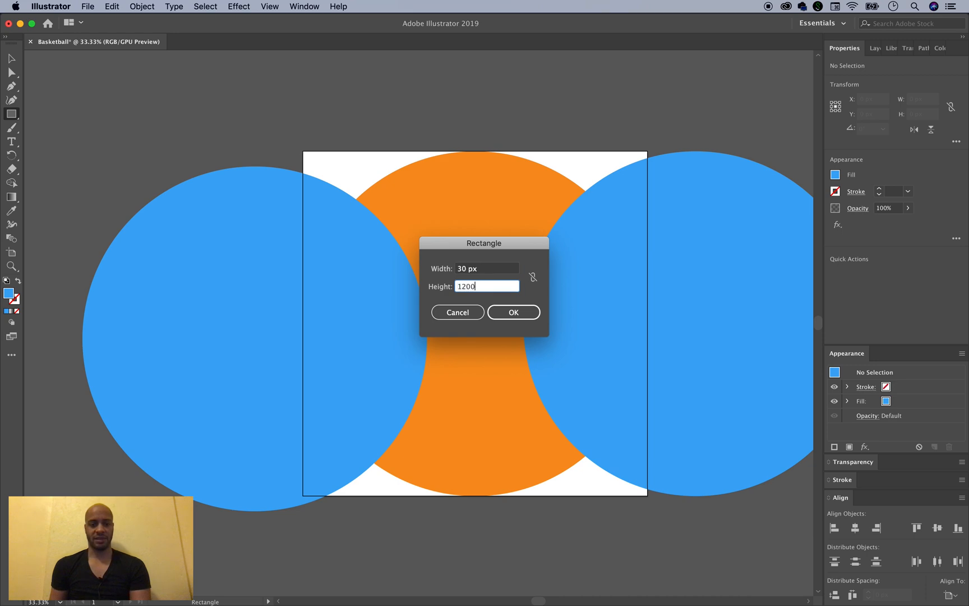
{"action": "left_click", "coordinate": [496, 312]}
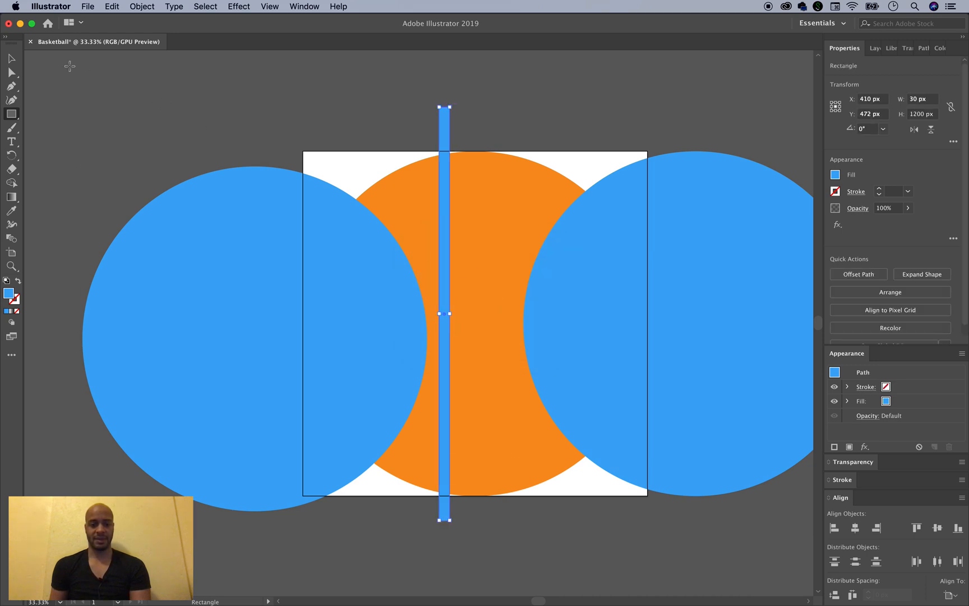
Center the narrow blue rectangle on the artboard and add a copy in place rotated 90° as the horizontal seam.
{"action": "left_click", "coordinate": [854, 528]}
{"action": "left_click", "coordinate": [936, 532]}
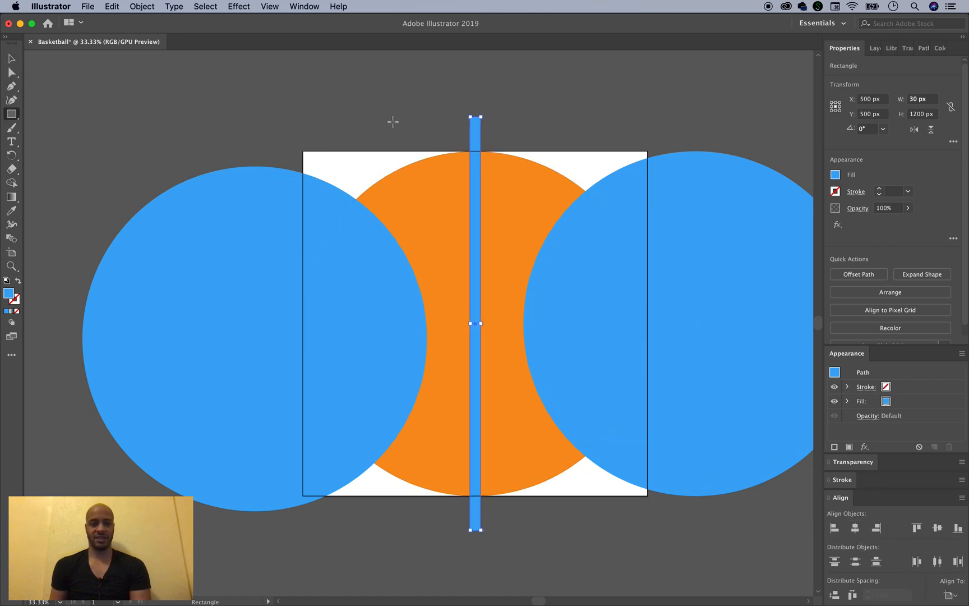
{"action": "key", "text": "v"}
{"action": "key", "text": "super+c"}
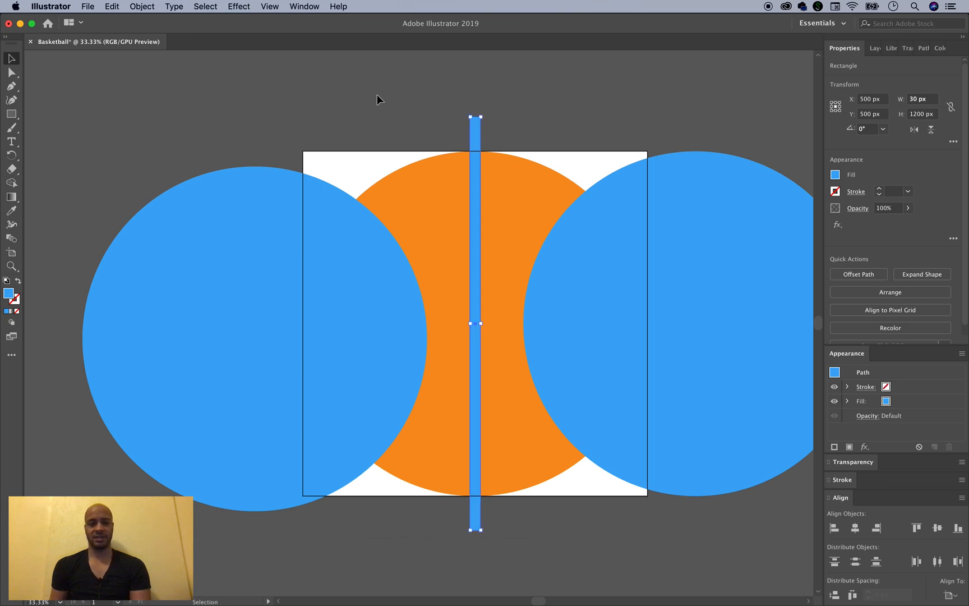
{"action": "key", "text": "shift+super+v"}
{"action": "left_click_drag", "start_coordinate": [471, 113], "coordinate": [323, 296]}
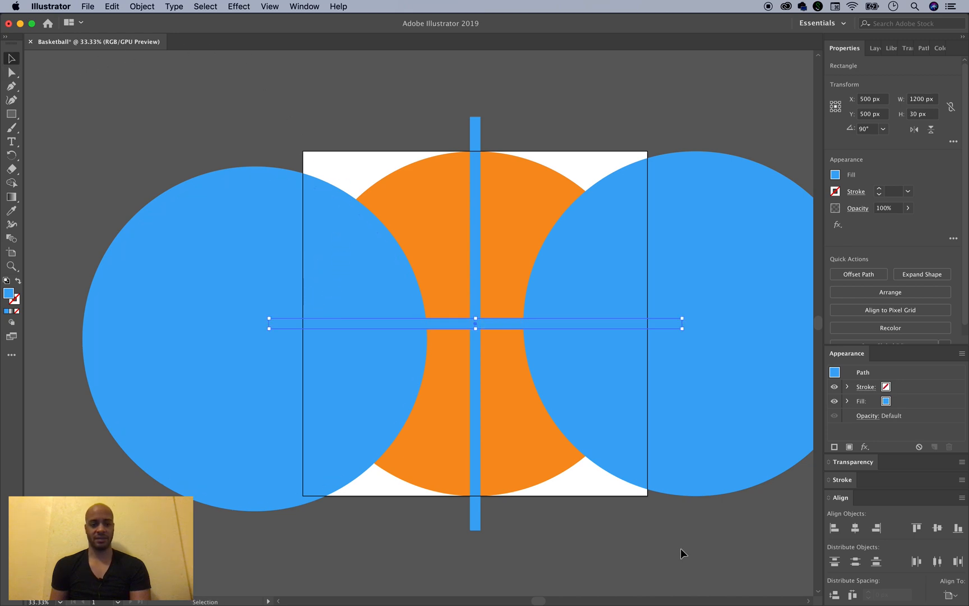
Select all the shapes and merge the straight and curved seam segments inside the ball into one shape with the Shape Builder.
{"action": "left_click_drag", "start_coordinate": [751, 573], "coordinate": [429, 309]}
{"action": "left_click_drag", "start_coordinate": [212, 99], "coordinate": [203, 88]}
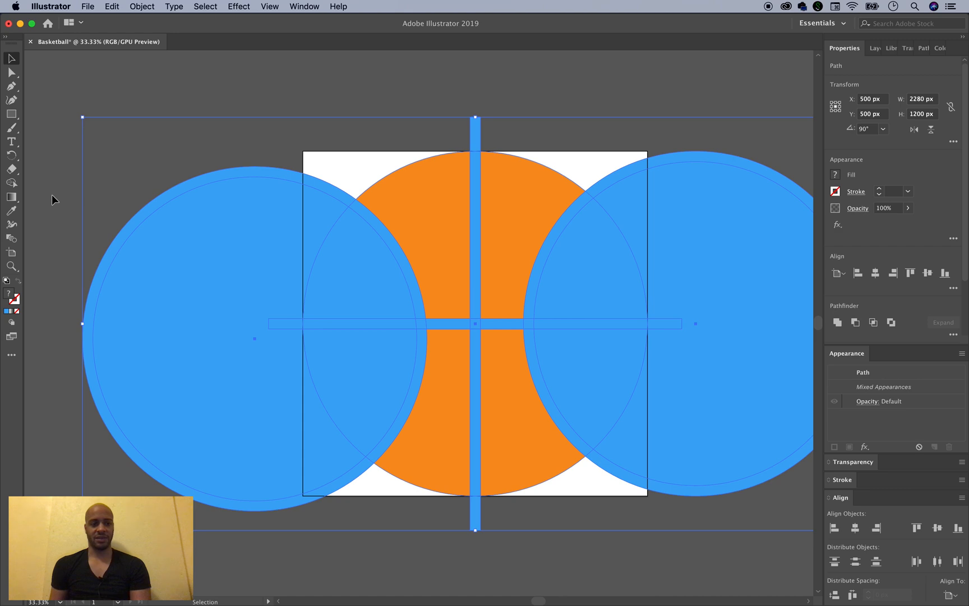
{"action": "key", "text": "shift+m"}
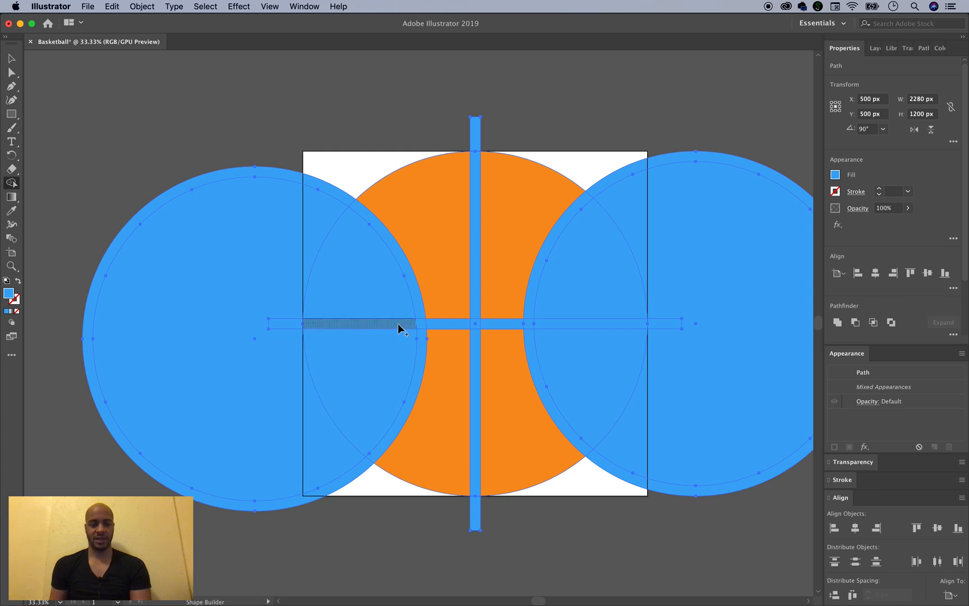
{"action": "mouse_move", "coordinate": [394, 324]}
{"action": "left_mouse_down"}
{"action": "mouse_move", "coordinate": [430, 322]}
{"action": "mouse_move", "coordinate": [419, 311]}
{"action": "mouse_move", "coordinate": [421, 334]}
{"action": "mouse_move", "coordinate": [433, 322]}
{"action": "mouse_move", "coordinate": [487, 325]}
{"action": "mouse_move", "coordinate": [474, 313]}
{"action": "mouse_move", "coordinate": [476, 336]}
{"action": "mouse_move", "coordinate": [539, 325]}
{"action": "mouse_move", "coordinate": [529, 335]}
{"action": "left_mouse_up"}
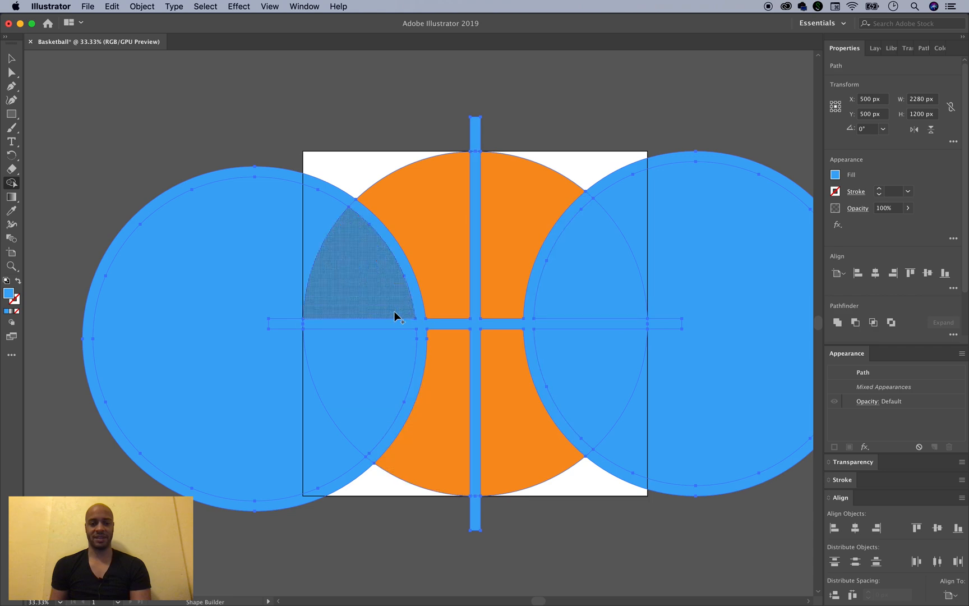
{"action": "left_click", "coordinate": [424, 328]}
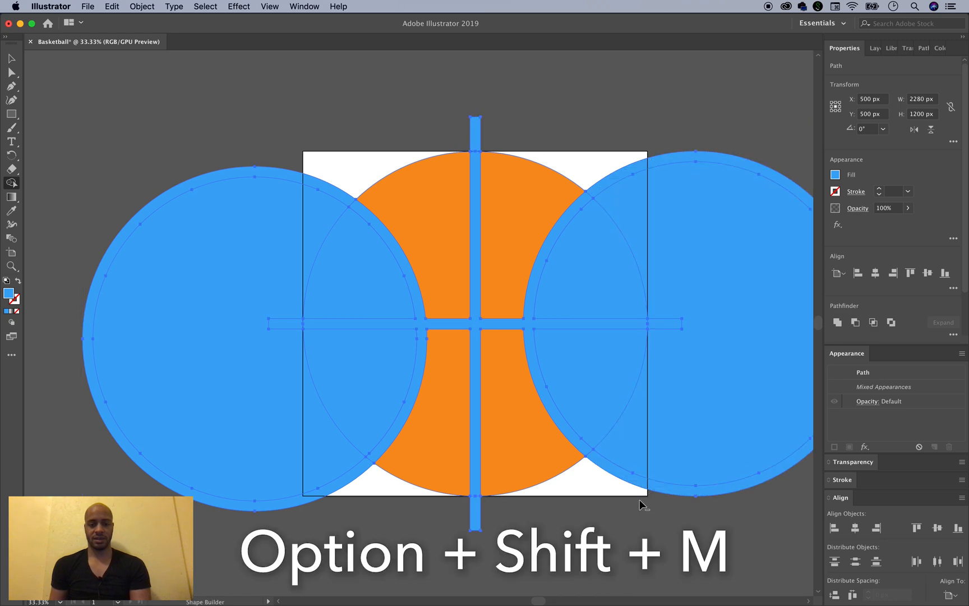
Remove all blue circle and seam areas that extend outside the orange circle with the Shape Builder.
{"action": "mouse_move", "coordinate": [629, 496]}
{"action": "left_mouse_down"}
{"action": "mouse_move", "coordinate": [668, 457]}
{"action": "mouse_move", "coordinate": [688, 398]}
{"action": "mouse_move", "coordinate": [673, 310]}
{"action": "mouse_move", "coordinate": [692, 227]}
{"action": "left_mouse_up"}
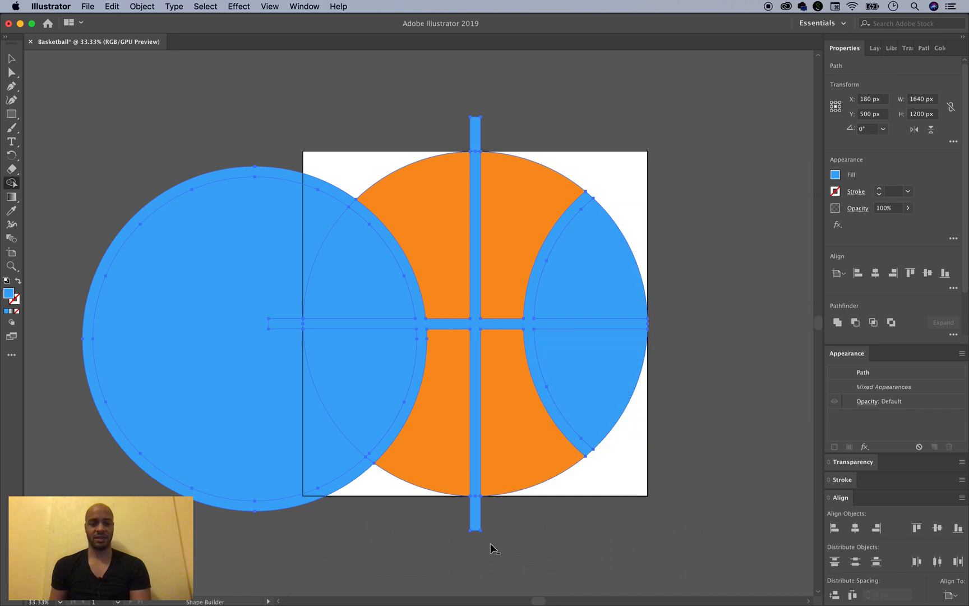
{"action": "mouse_move", "coordinate": [314, 493]}
{"action": "left_mouse_down"}
{"action": "mouse_move", "coordinate": [287, 419]}
{"action": "mouse_move", "coordinate": [281, 308]}
{"action": "left_mouse_up"}
{"action": "left_click_drag", "start_coordinate": [450, 137], "coordinate": [496, 131]}
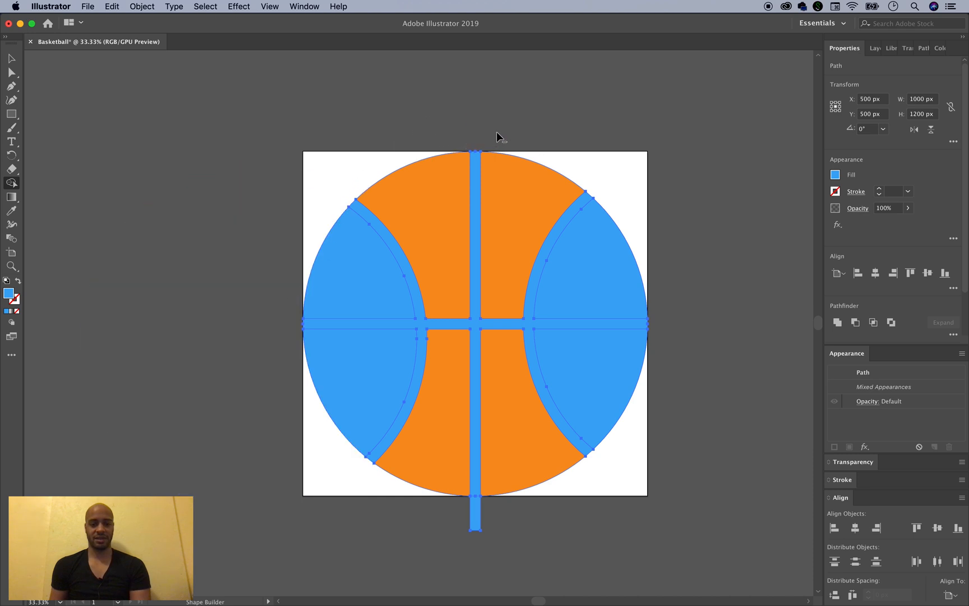
{"action": "left_click_drag", "start_coordinate": [497, 518], "coordinate": [442, 513]}
{"action": "left_click", "coordinate": [11, 58]}
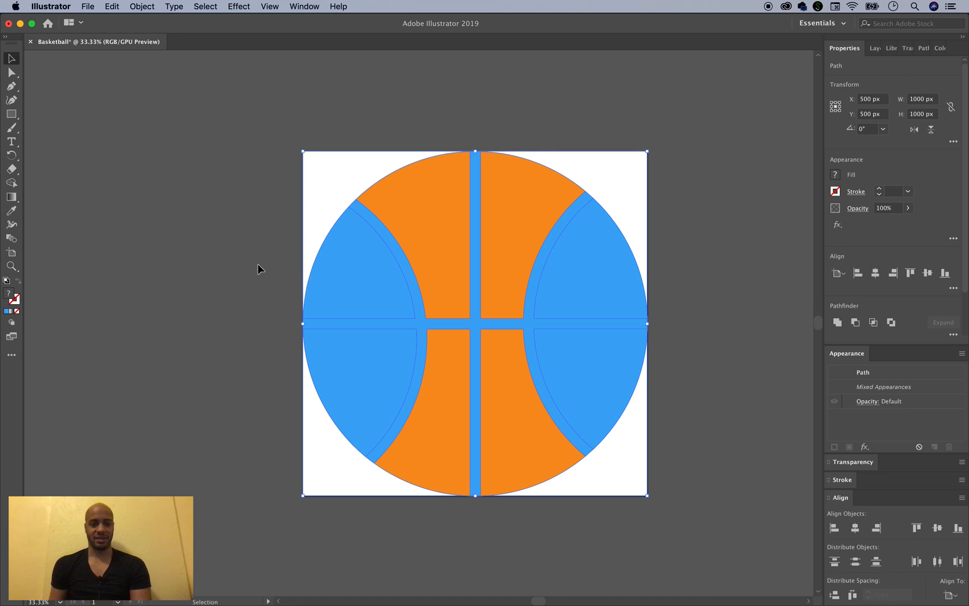
Deselect everything and delete the topmost blue piece in each of the four side panels beyond the curved seams.
{"action": "left_click", "coordinate": [346, 271]}
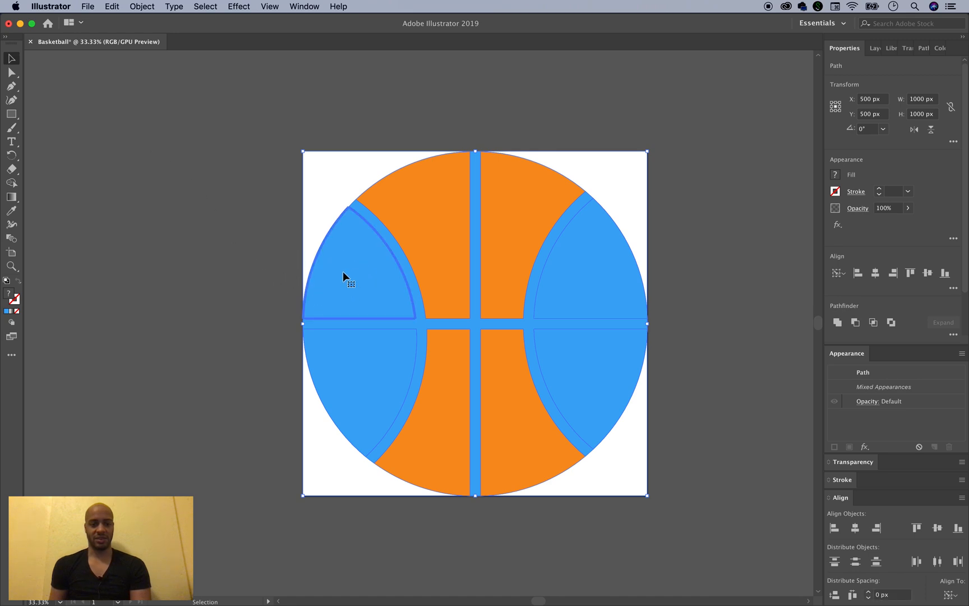
{"action": "key", "text": "super+shift+a"}
{"action": "left_click", "coordinate": [333, 276]}
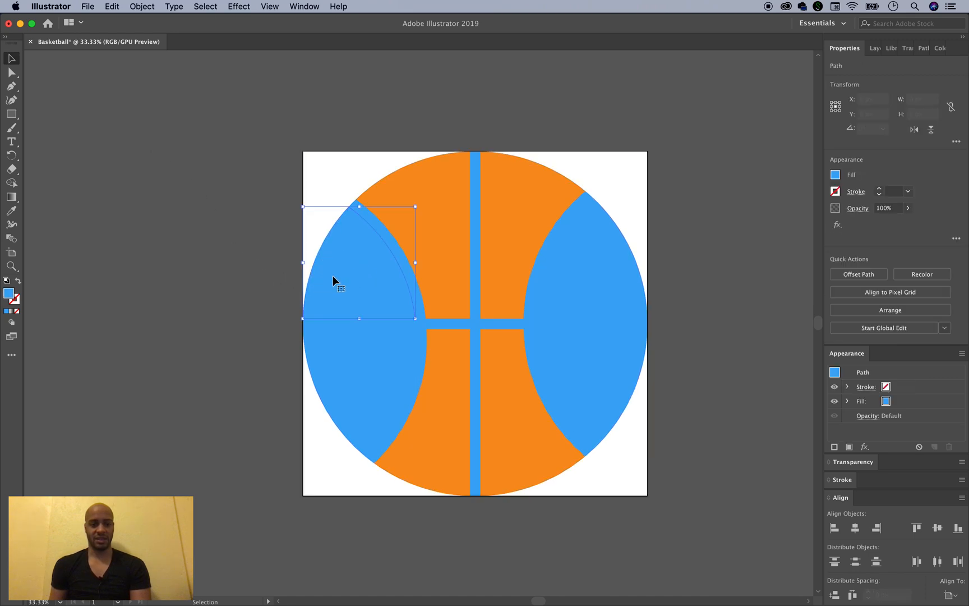
{"action": "left_click", "coordinate": [377, 388], "text": "shift"}
{"action": "left_click", "coordinate": [590, 383], "text": "shift"}
{"action": "left_click", "coordinate": [586, 268], "text": "shift"}
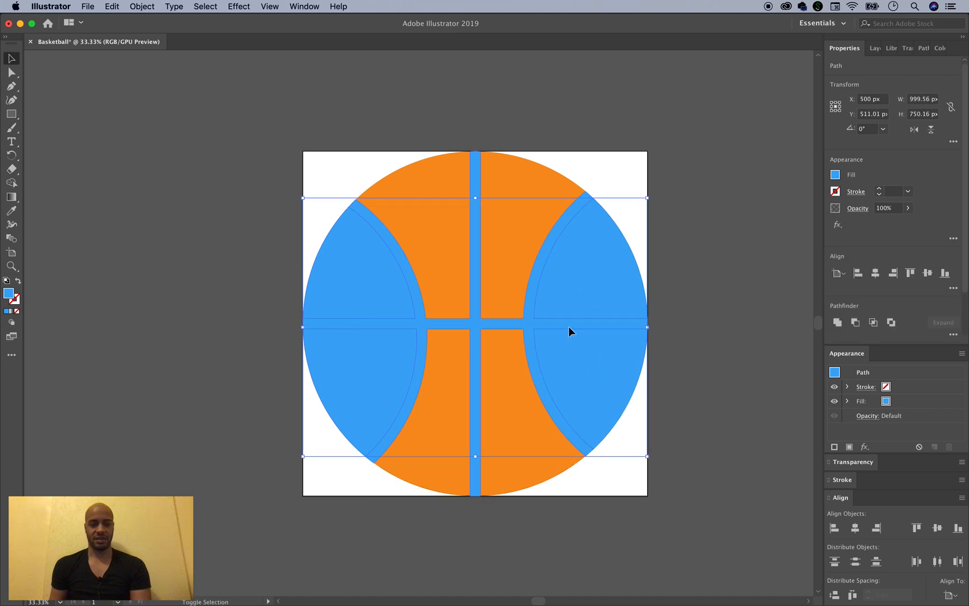
{"action": "key", "text": "Delete"}
Delete the second set of four blue pieces still covering the ball's orange side panels.
{"action": "left_click", "coordinate": [578, 364]}
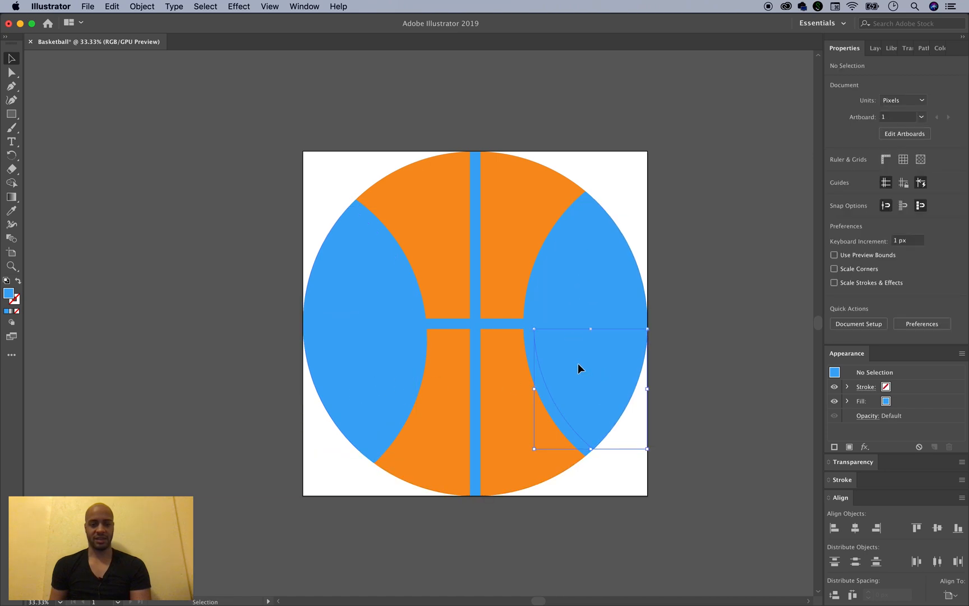
{"action": "left_click", "coordinate": [591, 260], "text": "shift"}
{"action": "left_click", "coordinate": [376, 253], "text": "shift"}
{"action": "left_click", "coordinate": [381, 384], "text": "shift"}
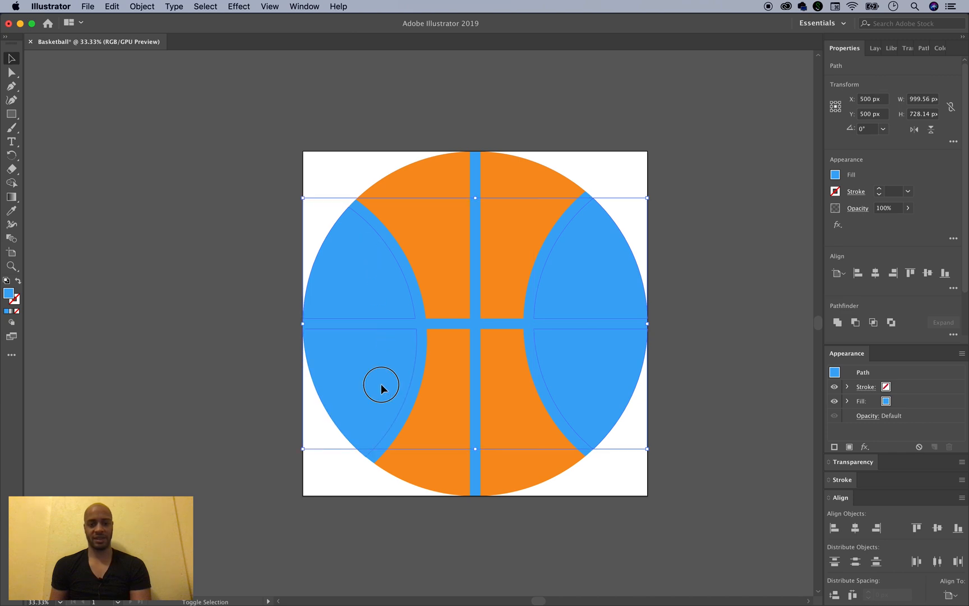
{"action": "key", "text": "Delete"}
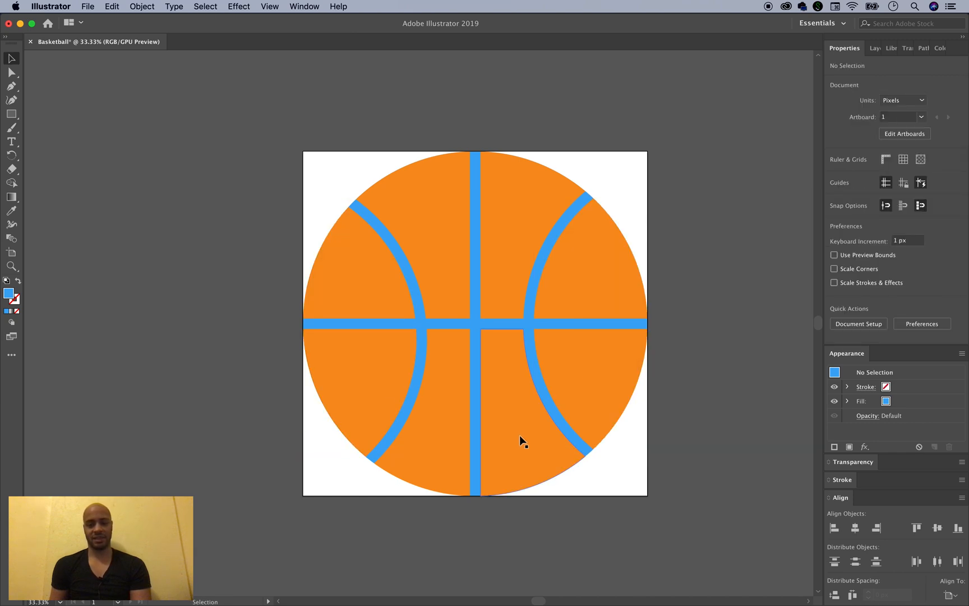
Fill the merged seam shape with the near-black gray swatch and deselect it.
{"action": "left_click", "coordinate": [586, 449]}
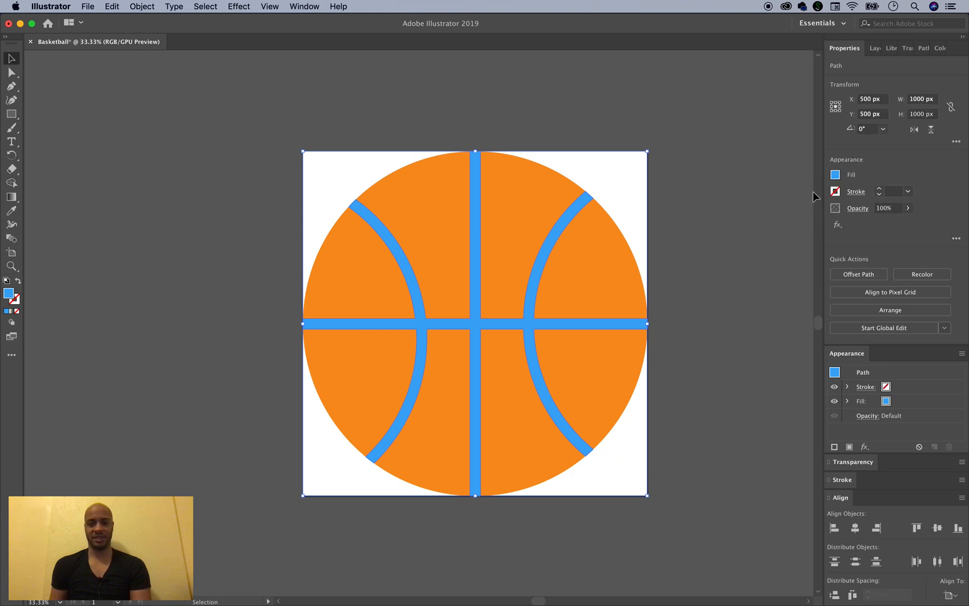
{"action": "left_click", "coordinate": [835, 175]}
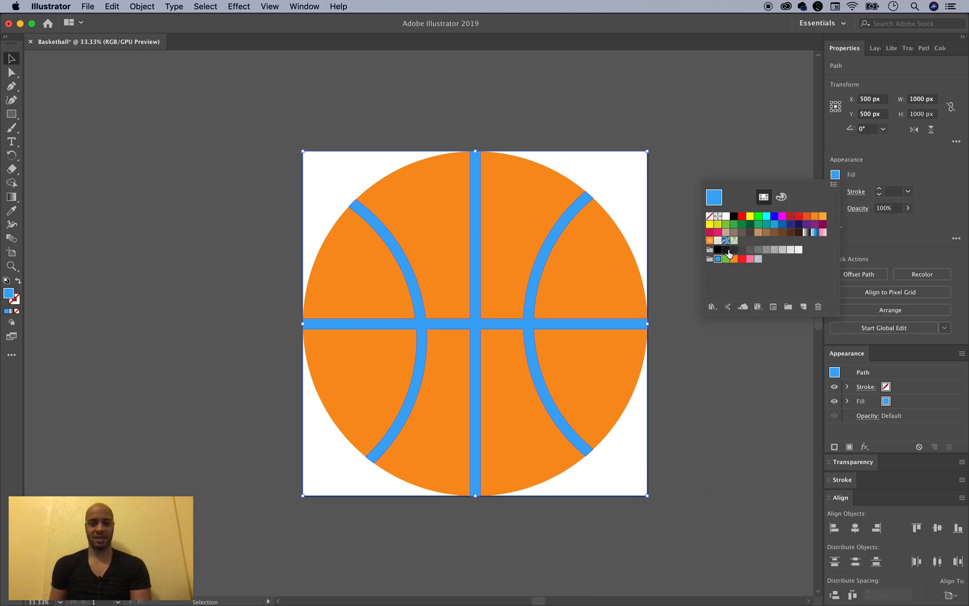
{"action": "left_click", "coordinate": [727, 251]}
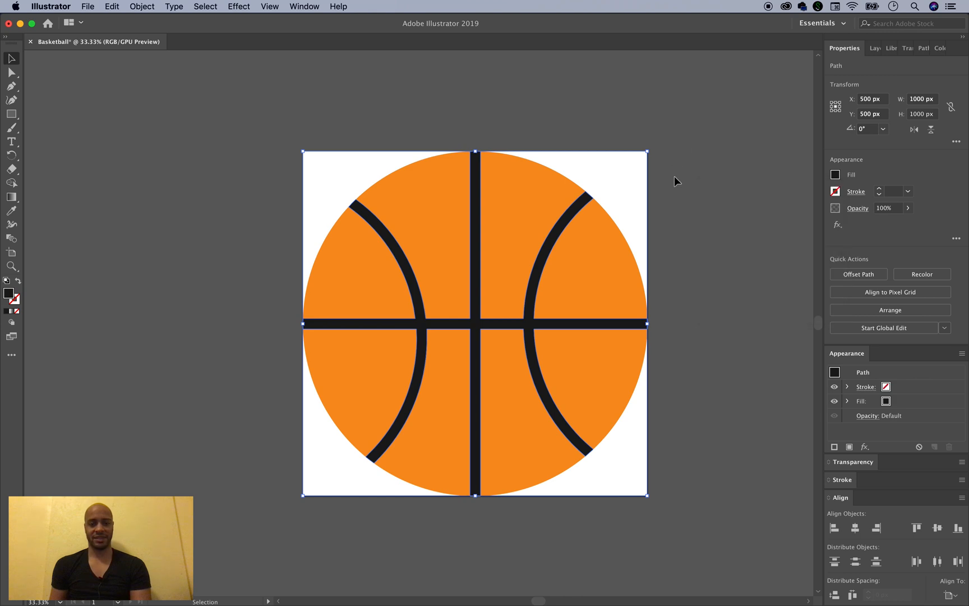
{"action": "left_click", "coordinate": [690, 259]}
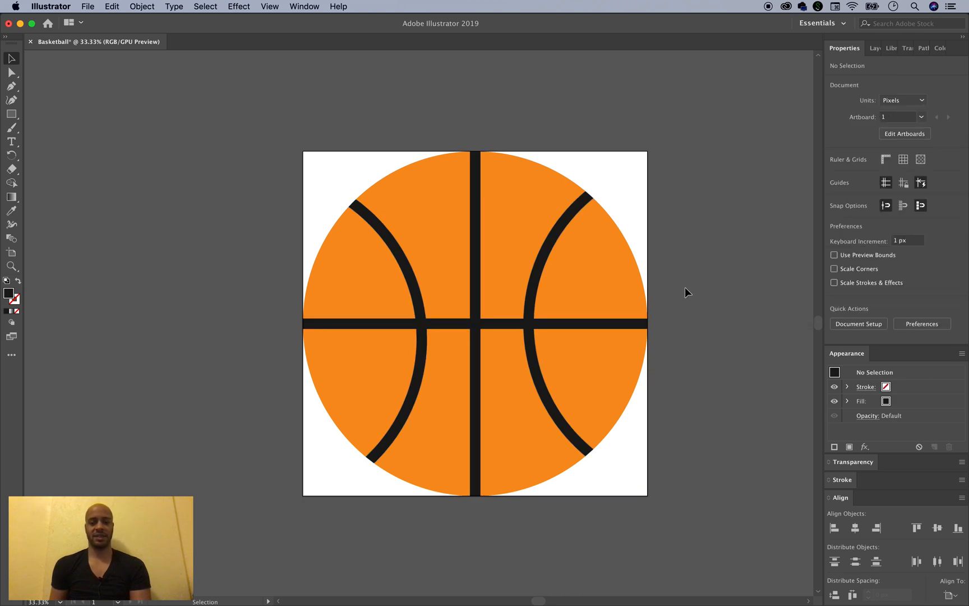
Move the merged seam shape off the ball and delete it, keeping only the orange panels.
{"action": "left_click", "coordinate": [529, 324]}
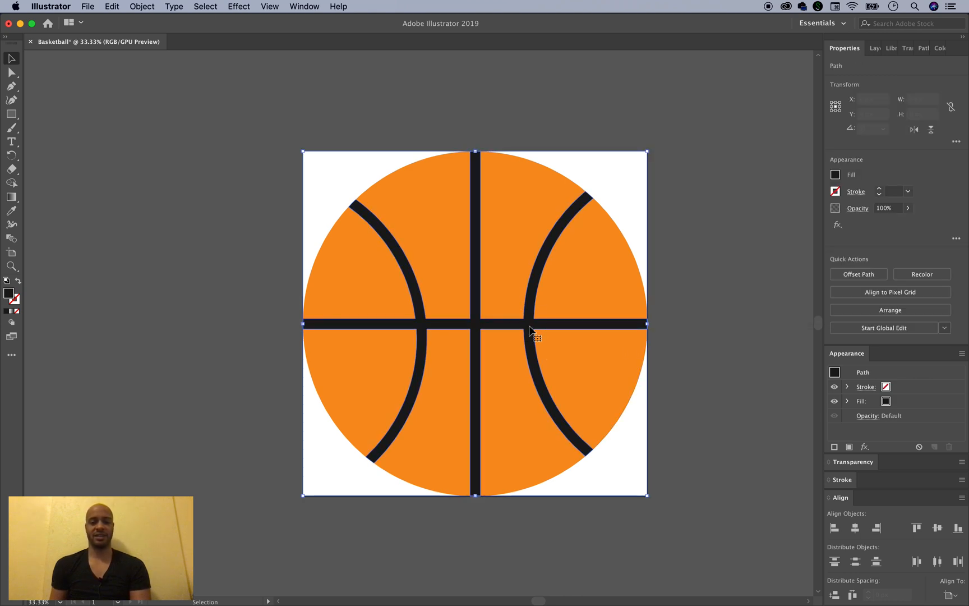
{"action": "mouse_move", "coordinate": [528, 325]}
{"action": "left_mouse_down"}
{"action": "mouse_move", "coordinate": [385, 361]}
{"action": "mouse_move", "coordinate": [192, 304]}
{"action": "left_mouse_up"}
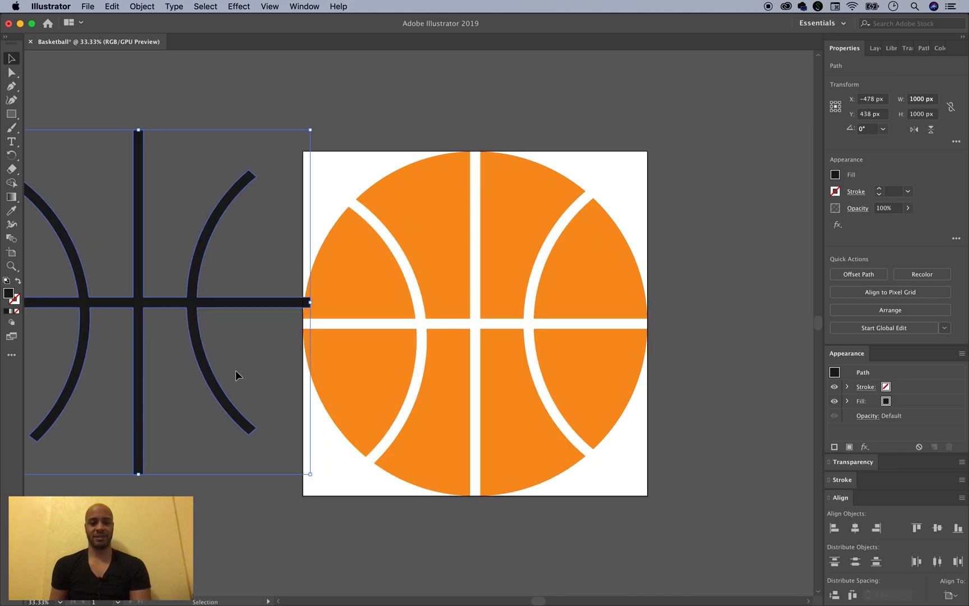
{"action": "key", "text": "Delete"}
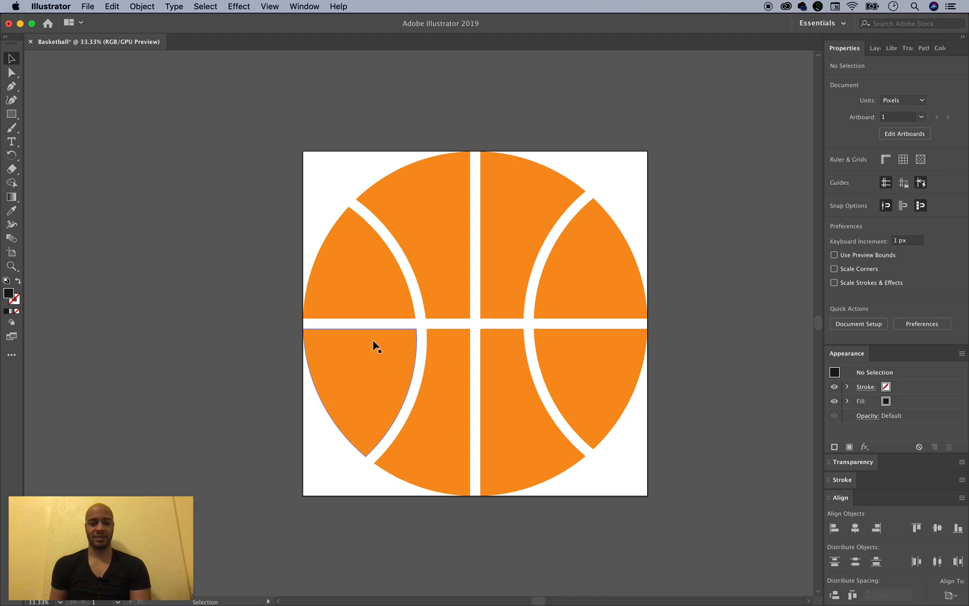
Slightly round the corners of all eight orange panels together and deselect them.
{"action": "left_click_drag", "start_coordinate": [618, 449], "coordinate": [288, 136]}
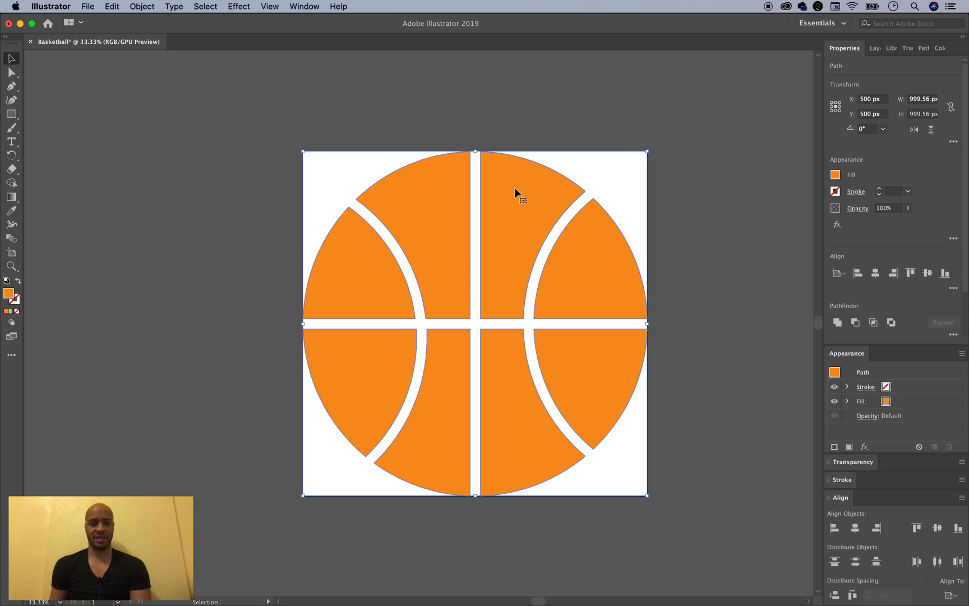
{"action": "key", "text": "super"}
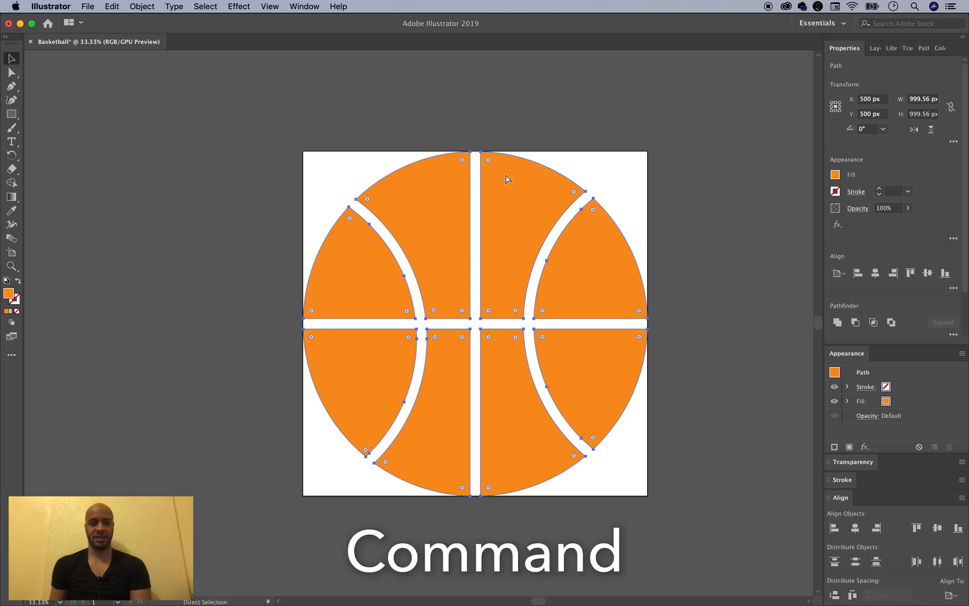
{"action": "mouse_move", "coordinate": [489, 160]}
{"action": "left_mouse_down"}
{"action": "mouse_move", "coordinate": [488, 198]}
{"action": "mouse_move", "coordinate": [485, 159]}
{"action": "left_mouse_up"}
{"action": "key", "text": "v"}
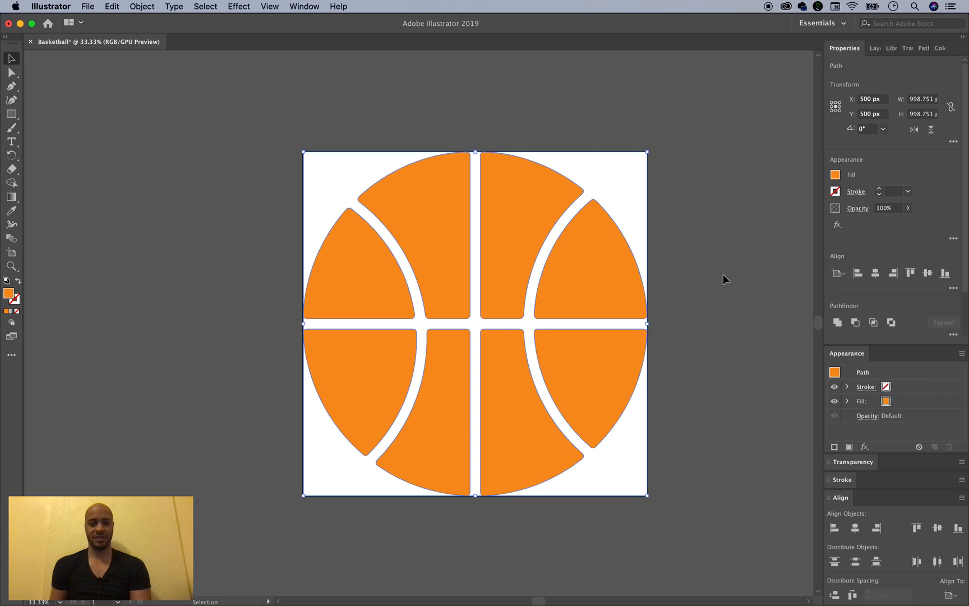
{"action": "left_click", "coordinate": [711, 260]}
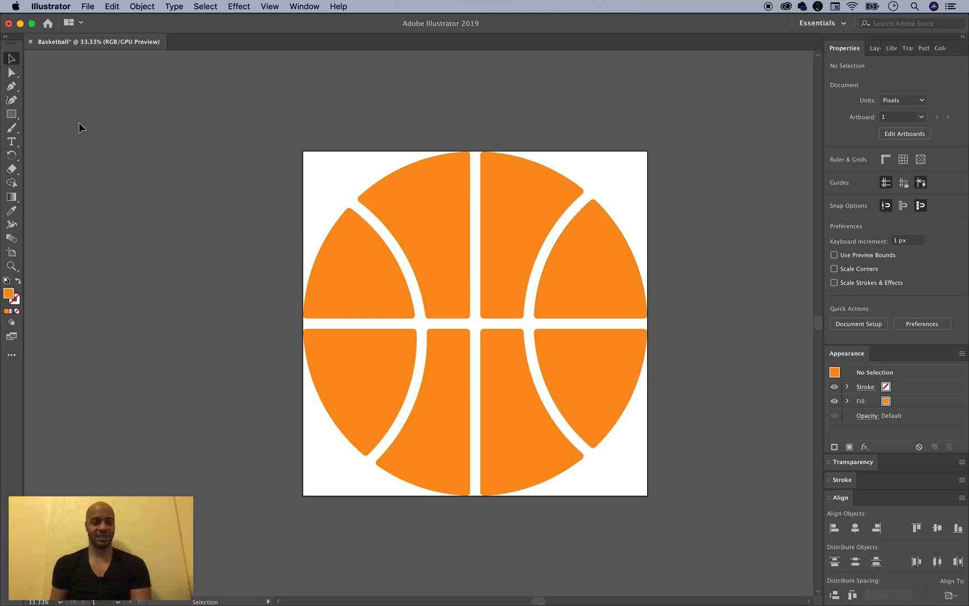
Create a 990 px by 990 px circle with the Ellipse tool.
{"action": "left_click", "coordinate": [12, 115]}
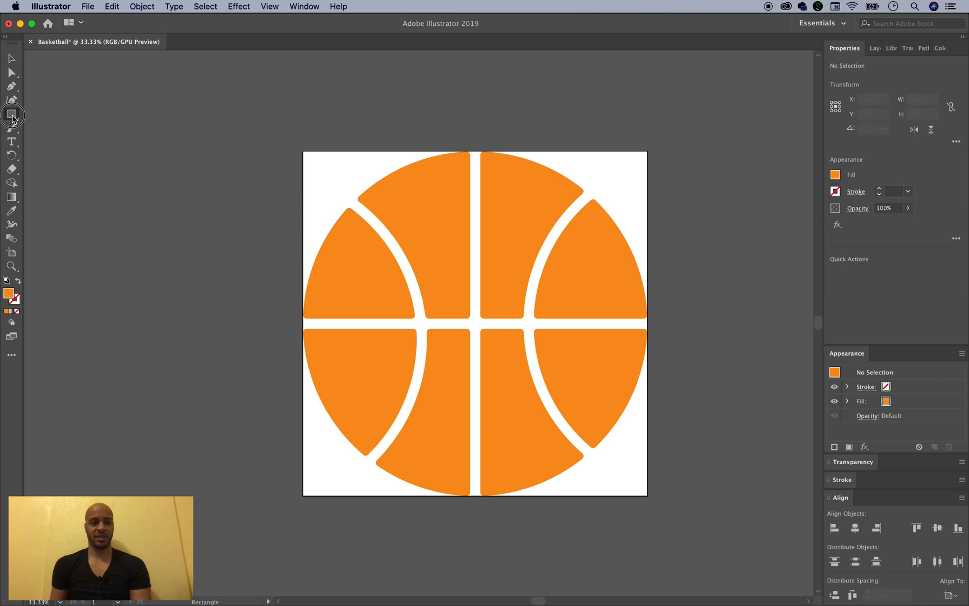
{"action": "left_click", "coordinate": [56, 129]}
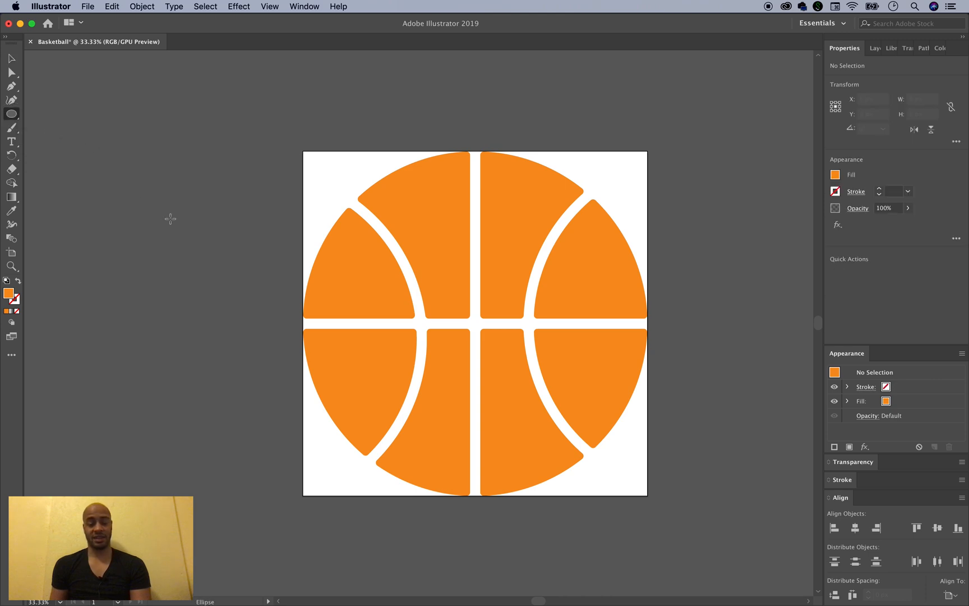
{"action": "left_click", "coordinate": [160, 192]}
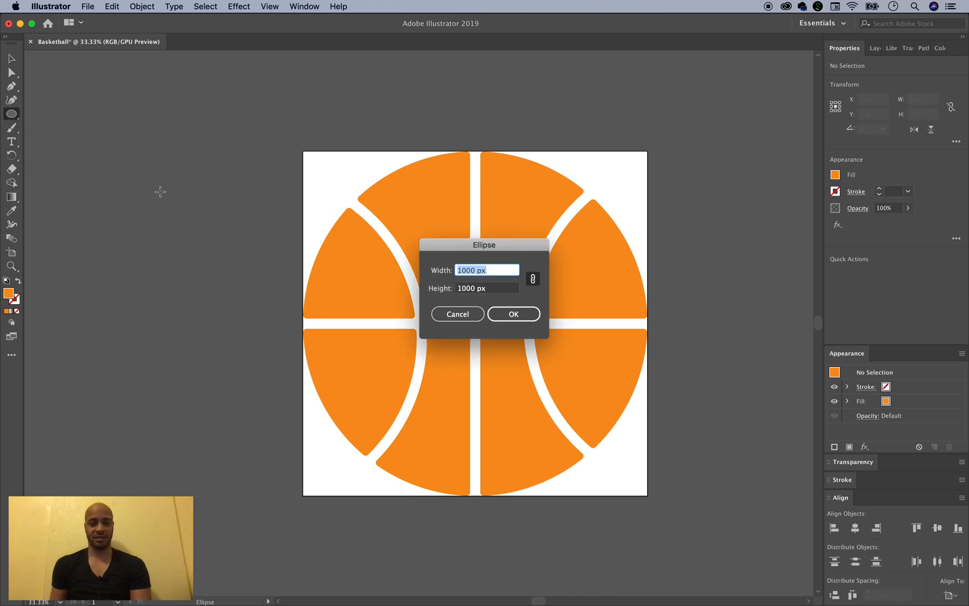
{"action": "double_click", "coordinate": [469, 270]}
{"action": "type", "text": "990"}
{"action": "left_click", "coordinate": [526, 315]}
{"action": "left_click", "coordinate": [11, 58]}
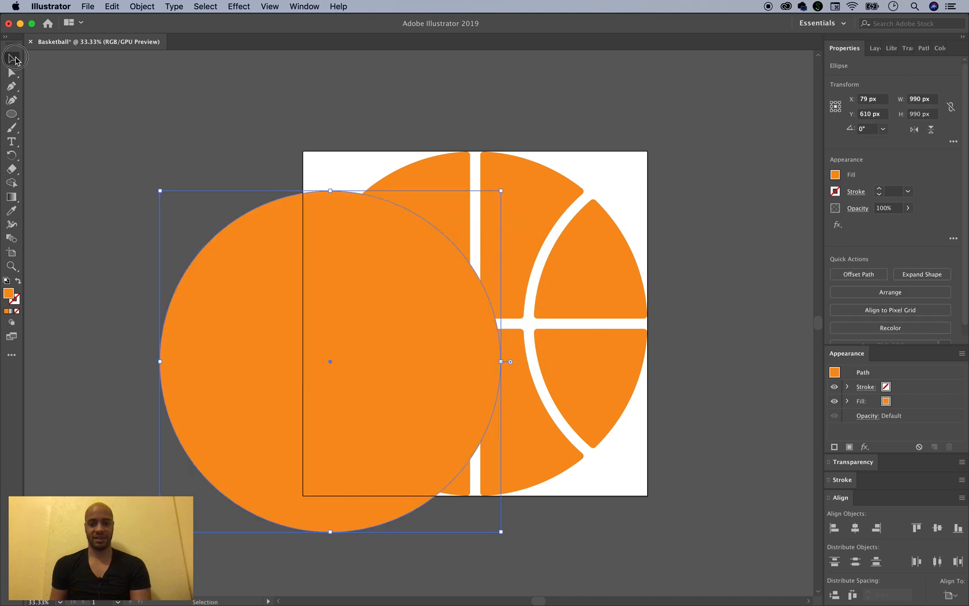
Fill the new circle with the near-black gray swatch and center it horizontally and vertically on the artboard.
{"action": "left_click", "coordinate": [835, 175]}
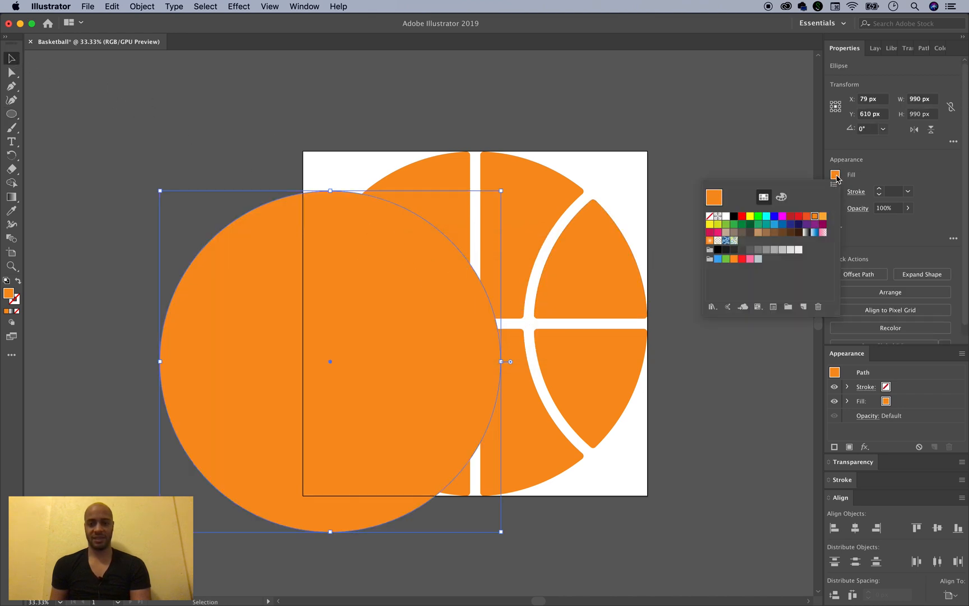
{"action": "left_click", "coordinate": [726, 250]}
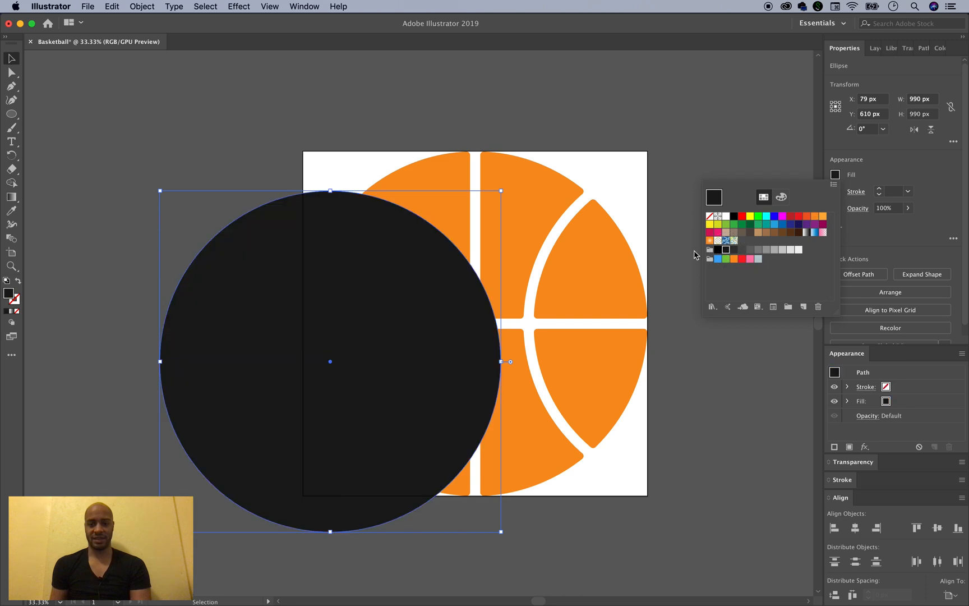
{"action": "left_click", "coordinate": [860, 526]}
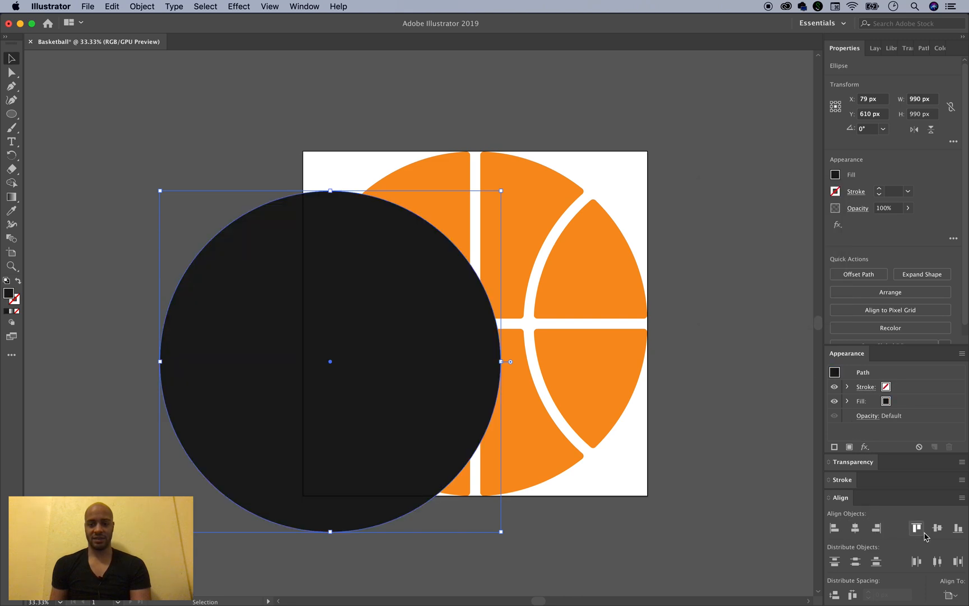
{"action": "left_click", "coordinate": [855, 527]}
{"action": "left_click", "coordinate": [933, 531]}
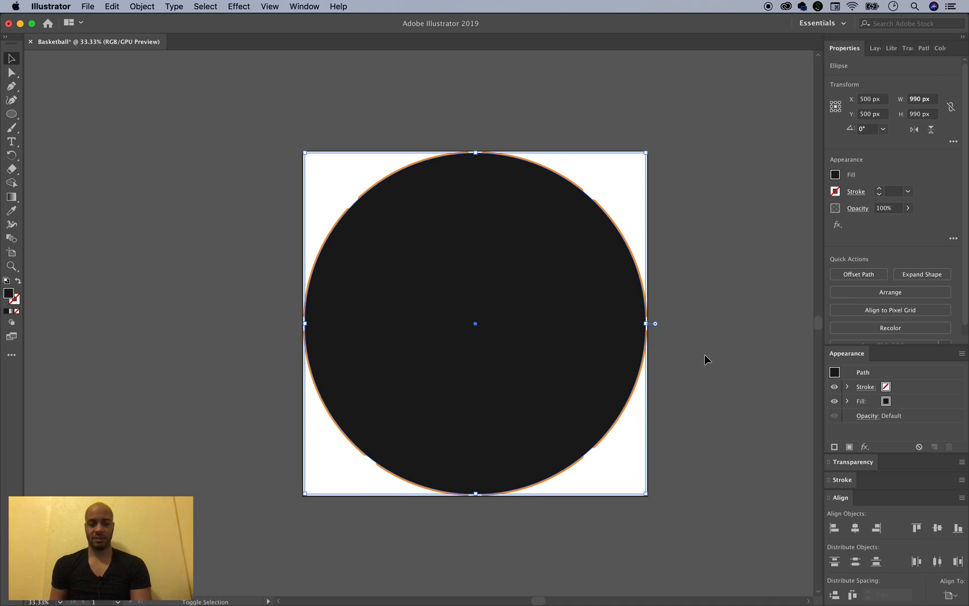
Send the dark circle behind the orange panels and deselect it.
{"action": "key", "text": "super+shift+bracketleft"}
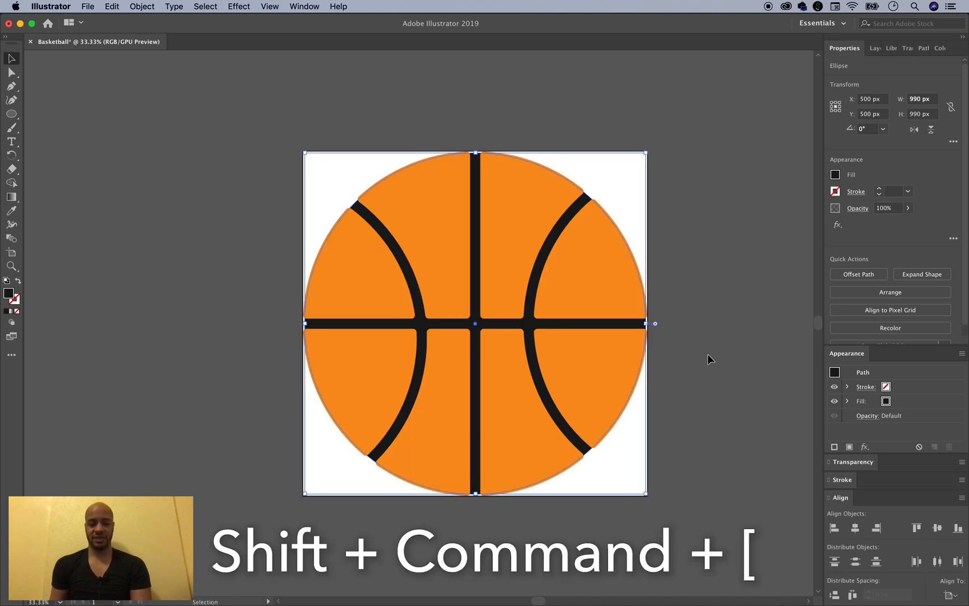
{"action": "left_click", "coordinate": [704, 359]}
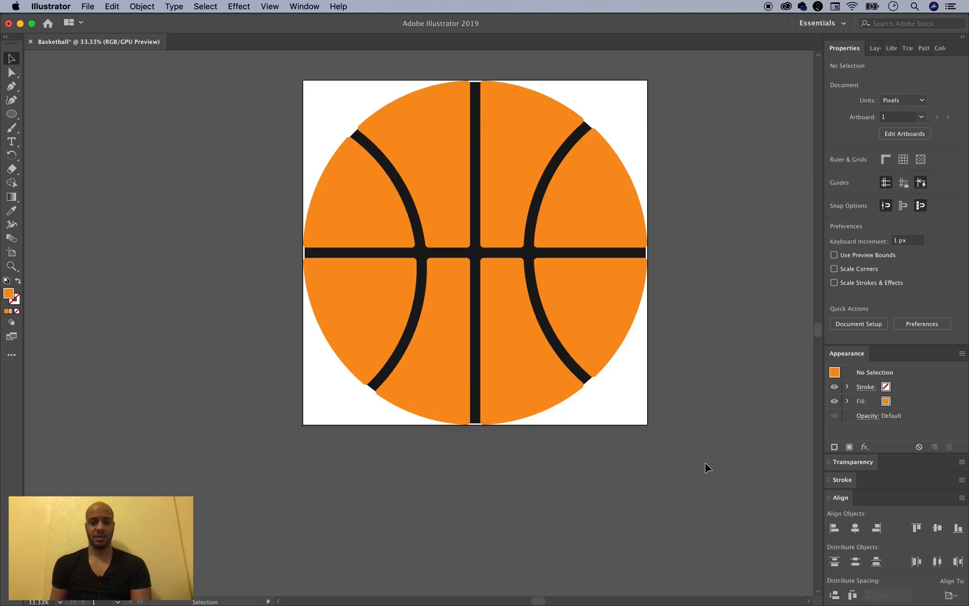
Place a copy of the whole basketball below the artboard and delete the copy's dark circle, leaving only its panels.
{"action": "left_click_drag", "start_coordinate": [736, 497], "coordinate": [259, 75]}
{"action": "key", "text": "a"}
{"action": "key", "text": "super+v"}
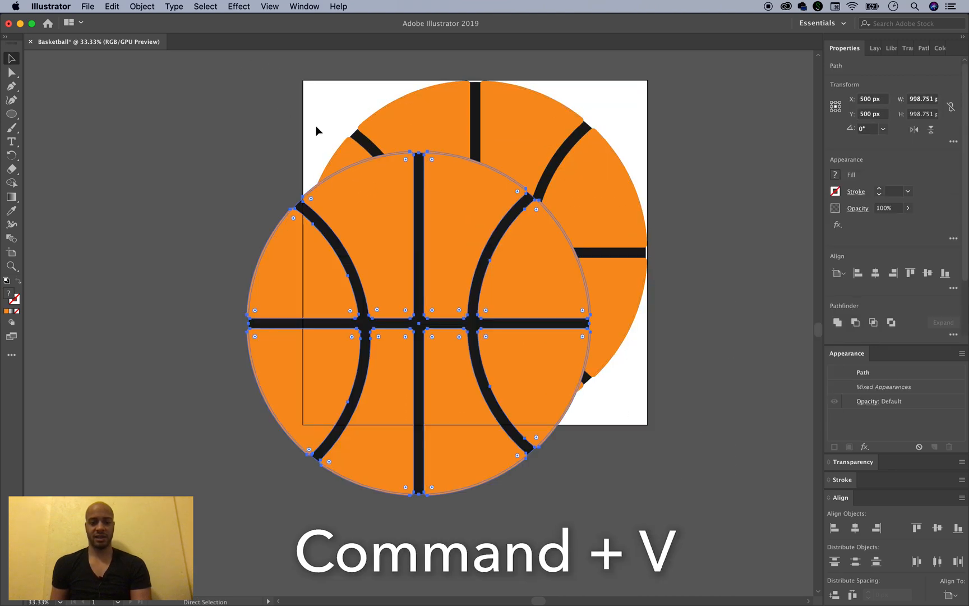
{"action": "scroll", "coordinate": [426, 235], "scroll_direction": "down", "scroll_amount": 5}
{"action": "left_click_drag", "start_coordinate": [396, 212], "coordinate": [424, 503]}
{"action": "scroll", "coordinate": [700, 421], "scroll_direction": "down", "scroll_amount": 3}
{"action": "left_click", "coordinate": [680, 412]}
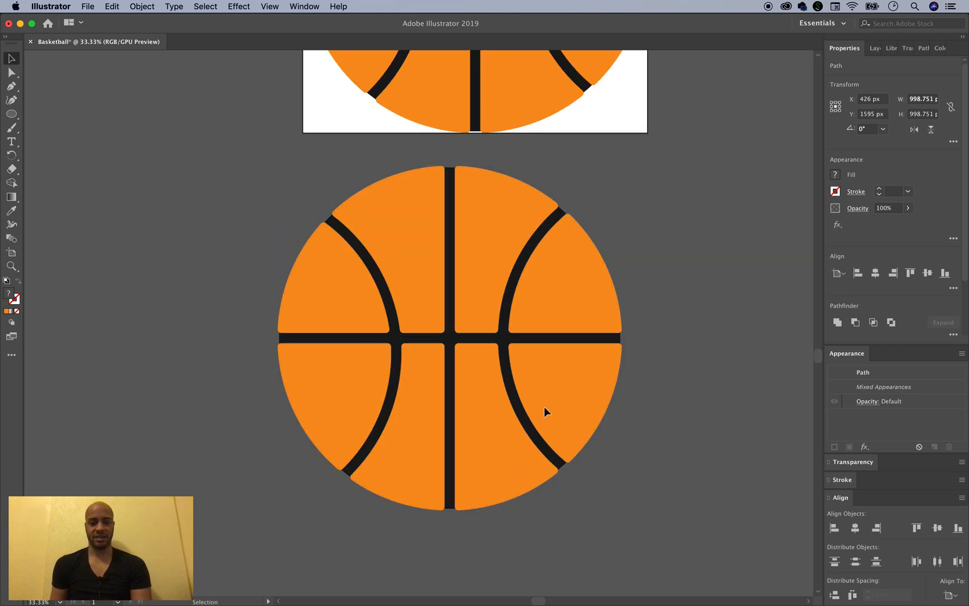
{"action": "left_click", "coordinate": [500, 337]}
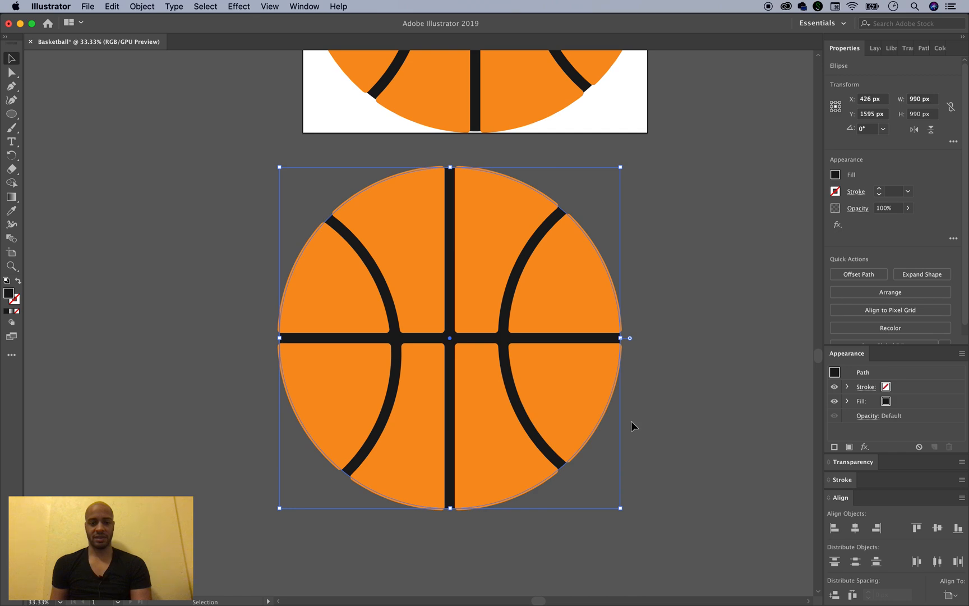
{"action": "key", "text": "Delete"}
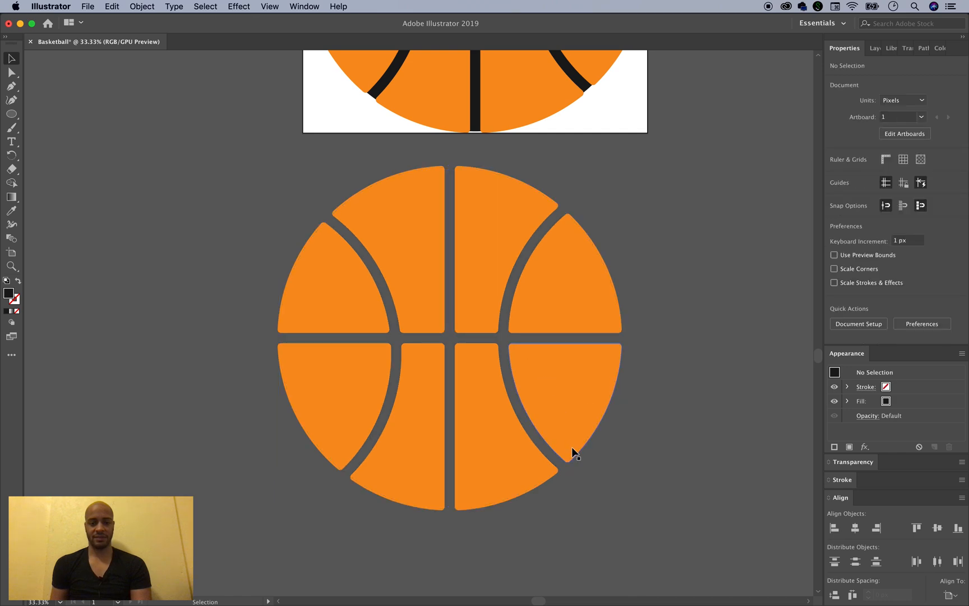
Apply the Stained Glass texture effect to the eight copied panels with cell size 4 and border thickness 1.
{"action": "left_click_drag", "start_coordinate": [673, 534], "coordinate": [268, 233]}
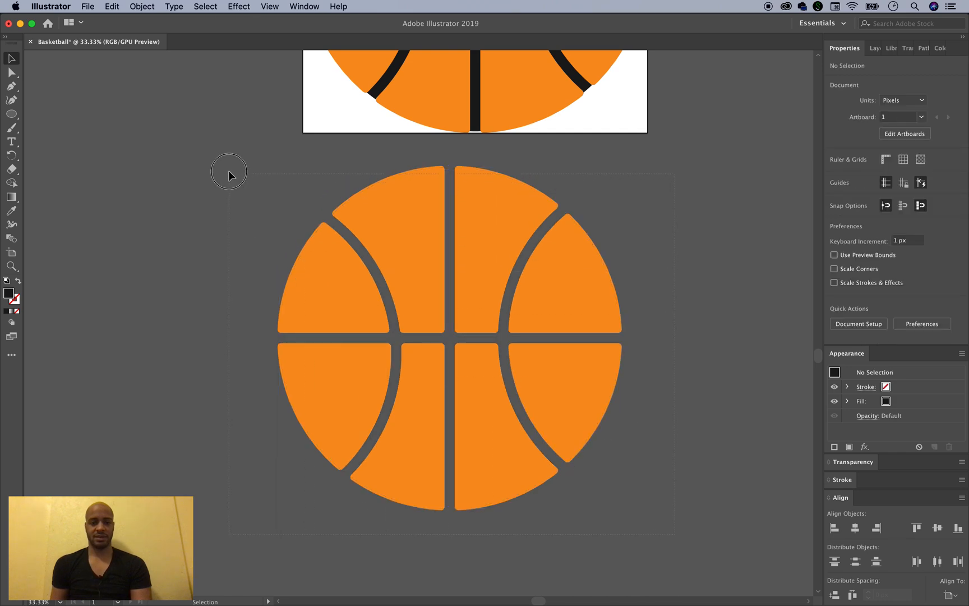
{"action": "left_click_drag", "start_coordinate": [230, 166], "coordinate": [247, 171]}
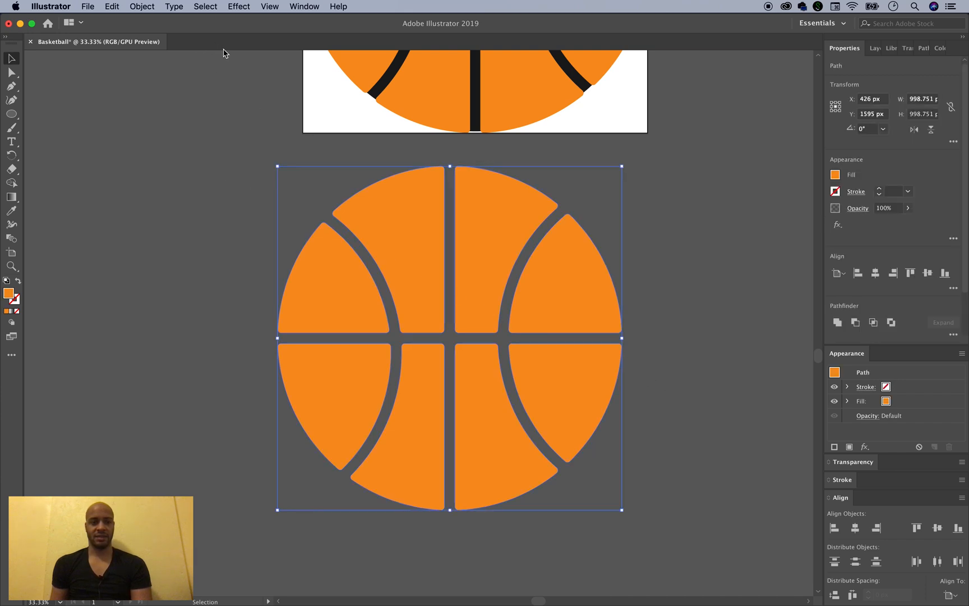
{"action": "left_click", "coordinate": [239, 7]}
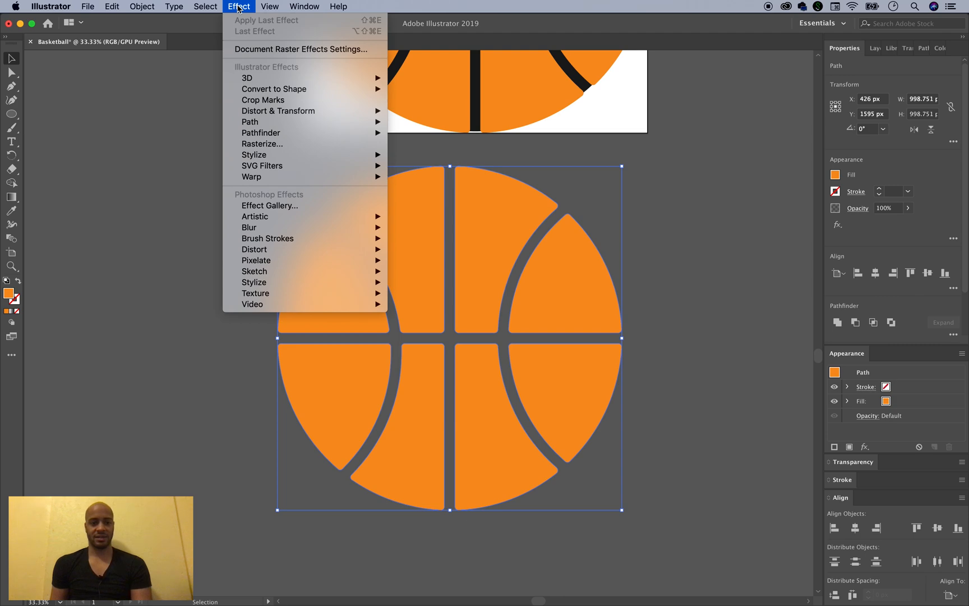
{"action": "mouse_move", "coordinate": [319, 293]}
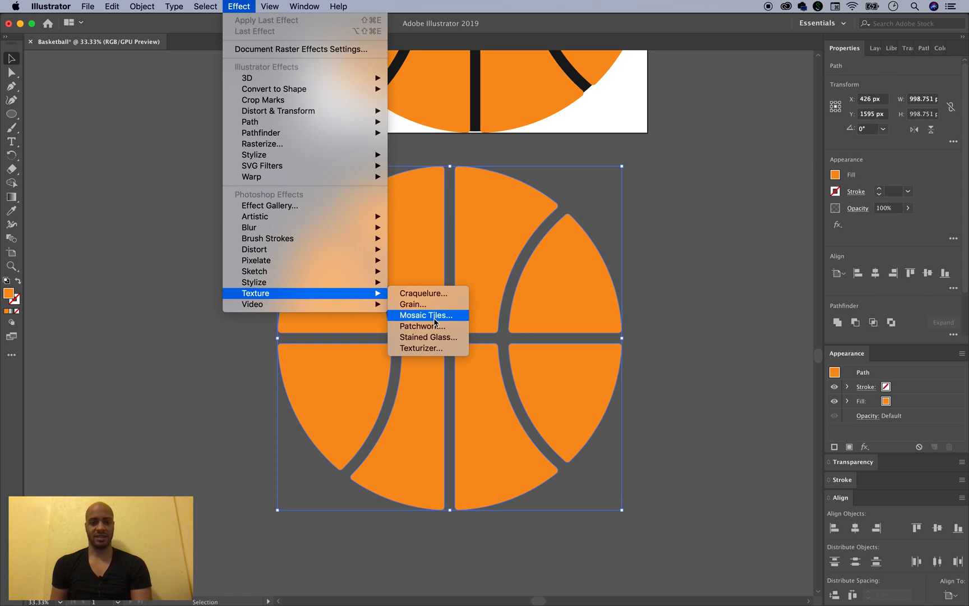
{"action": "left_click", "coordinate": [426, 337]}
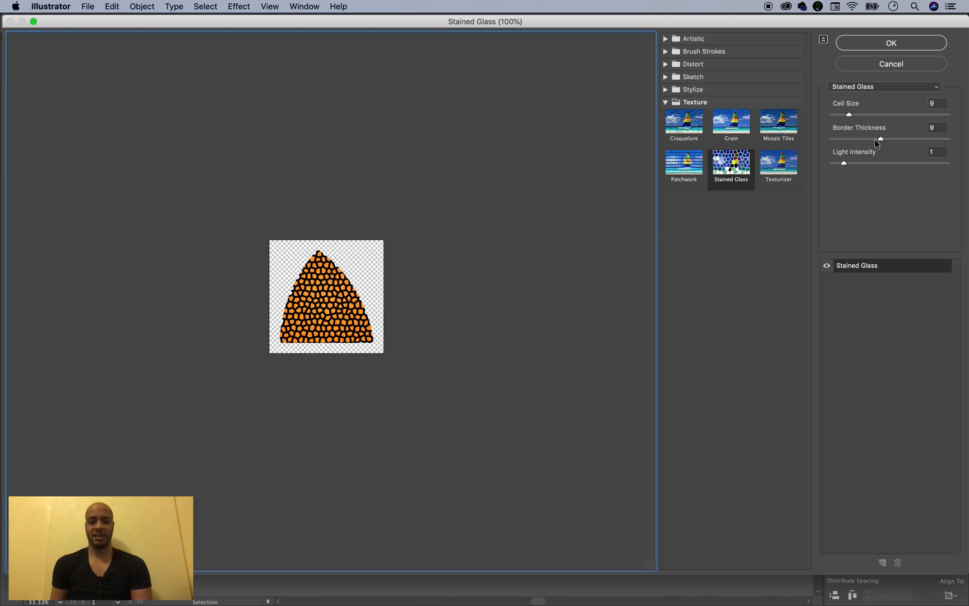
{"action": "left_click_drag", "start_coordinate": [850, 115], "coordinate": [839, 117]}
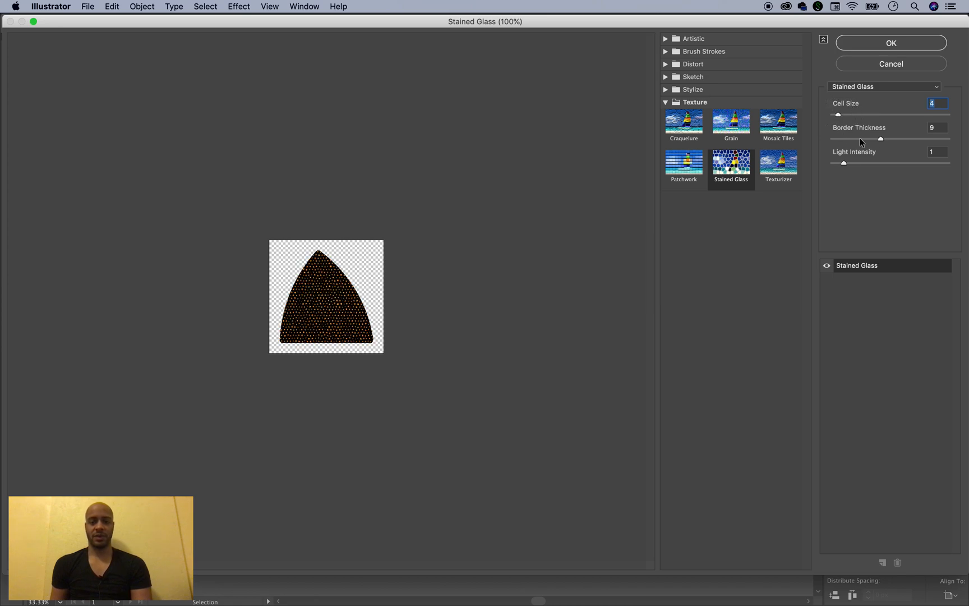
{"action": "left_click_drag", "start_coordinate": [880, 143], "coordinate": [833, 136]}
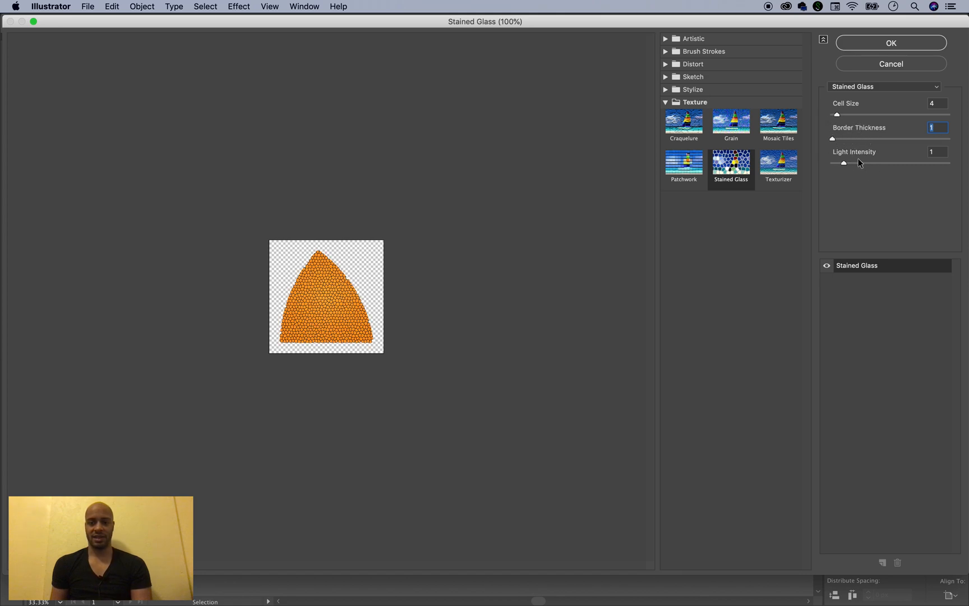
{"action": "mouse_move", "coordinate": [844, 163]}
{"action": "left_mouse_down"}
{"action": "mouse_move", "coordinate": [924, 172]}
{"action": "mouse_move", "coordinate": [830, 162]}
{"action": "mouse_move", "coordinate": [840, 162]}
{"action": "left_mouse_up"}
{"action": "left_click", "coordinate": [891, 45]}
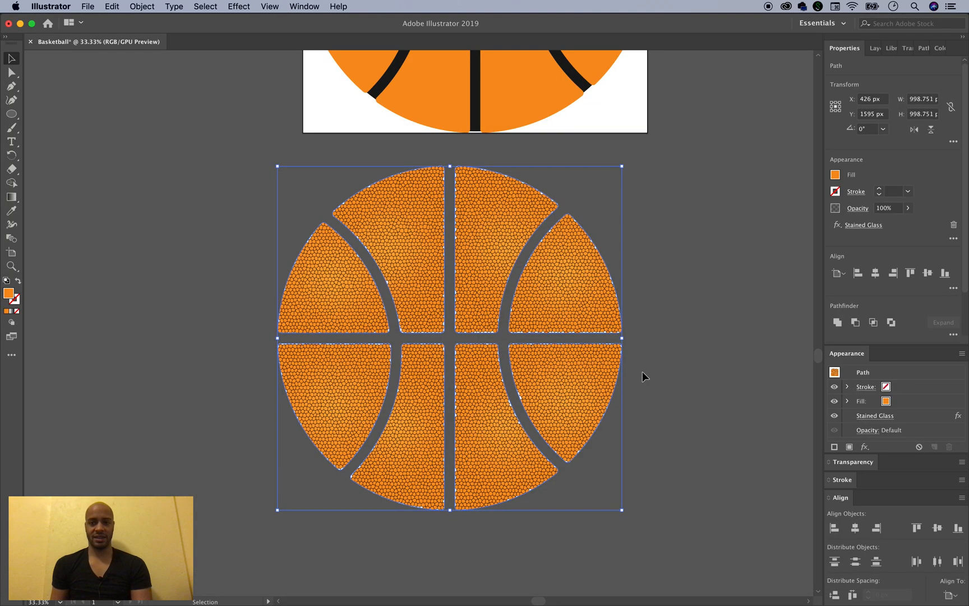
{"action": "left_click", "coordinate": [676, 315]}
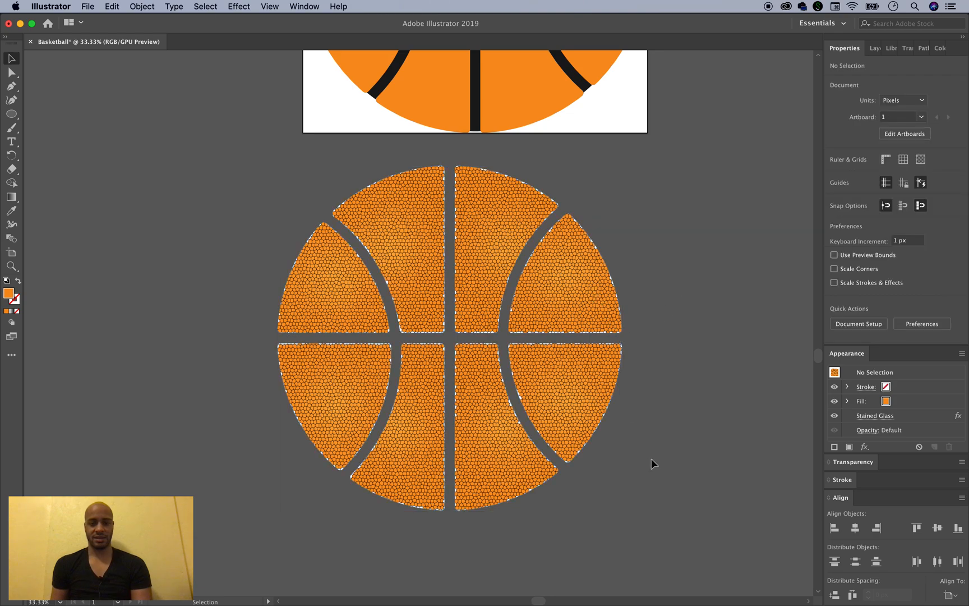
Group the eight textured panels.
{"action": "left_click_drag", "start_coordinate": [514, 418], "coordinate": [250, 199]}
{"action": "left_click_drag", "start_coordinate": [214, 162], "coordinate": [215, 163]}
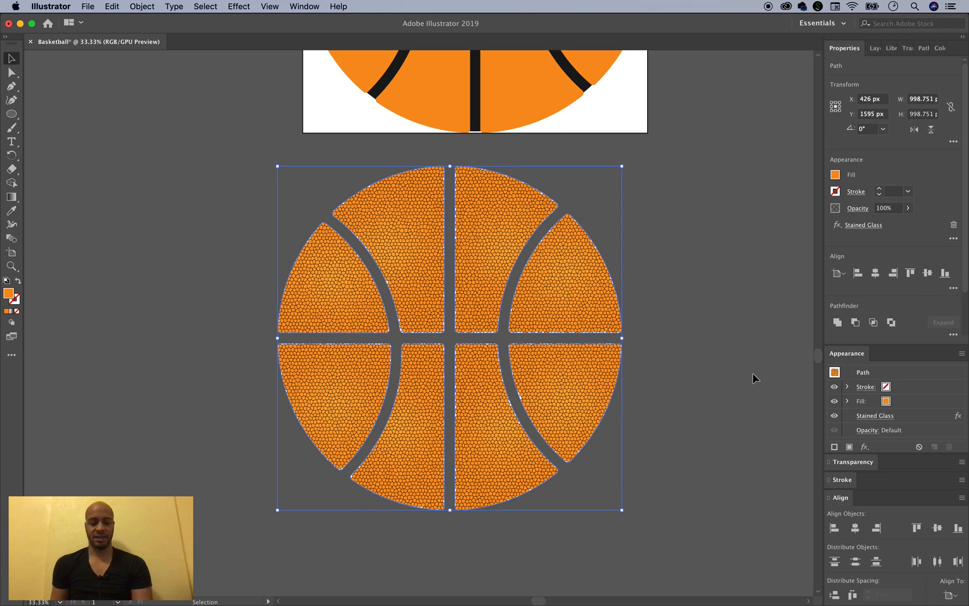
{"action": "key", "text": "super+g"}
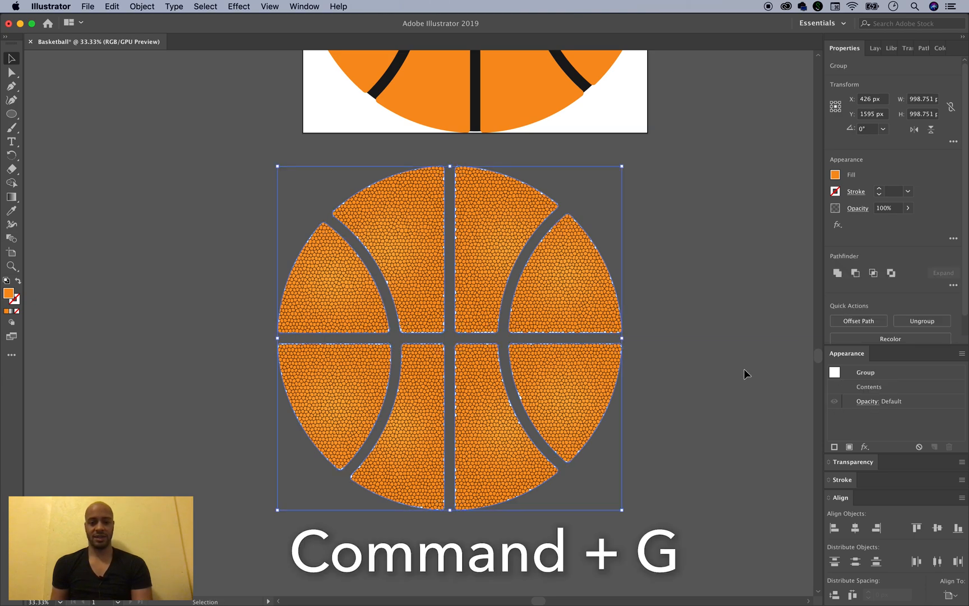
Center the textured group horizontally and vertically on the artboard, over the original ball.
{"action": "scroll", "coordinate": [737, 367], "scroll_direction": "up", "scroll_amount": 3}
{"action": "scroll", "coordinate": [737, 366], "scroll_direction": "up", "scroll_amount": 2}
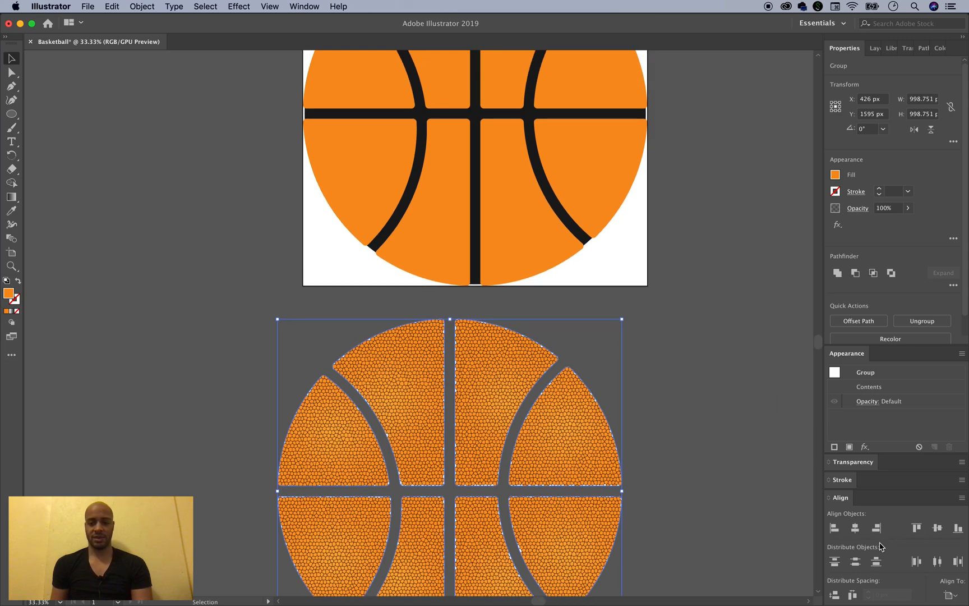
{"action": "scroll", "coordinate": [749, 489], "scroll_direction": "up", "scroll_amount": 4}
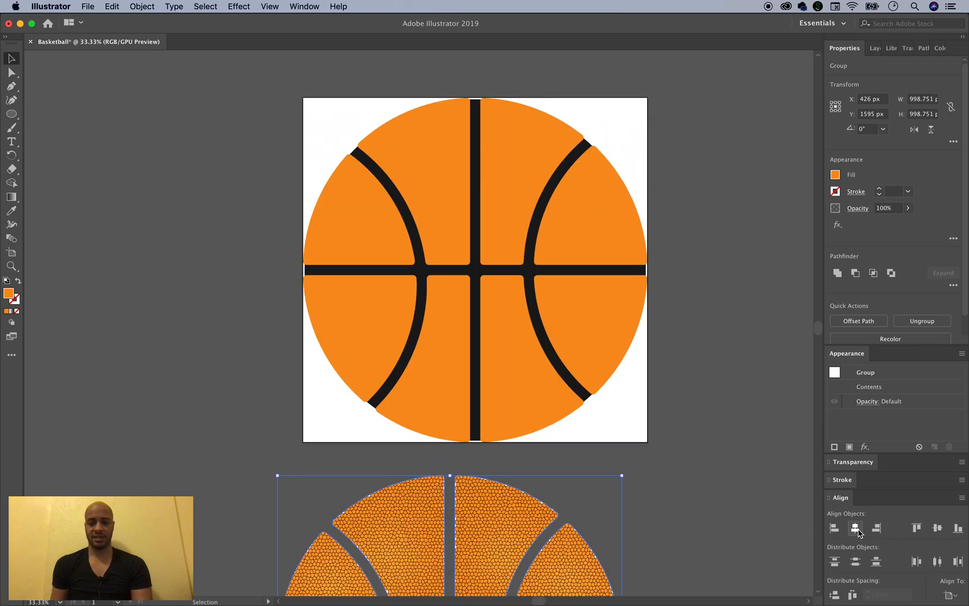
{"action": "left_click", "coordinate": [856, 530]}
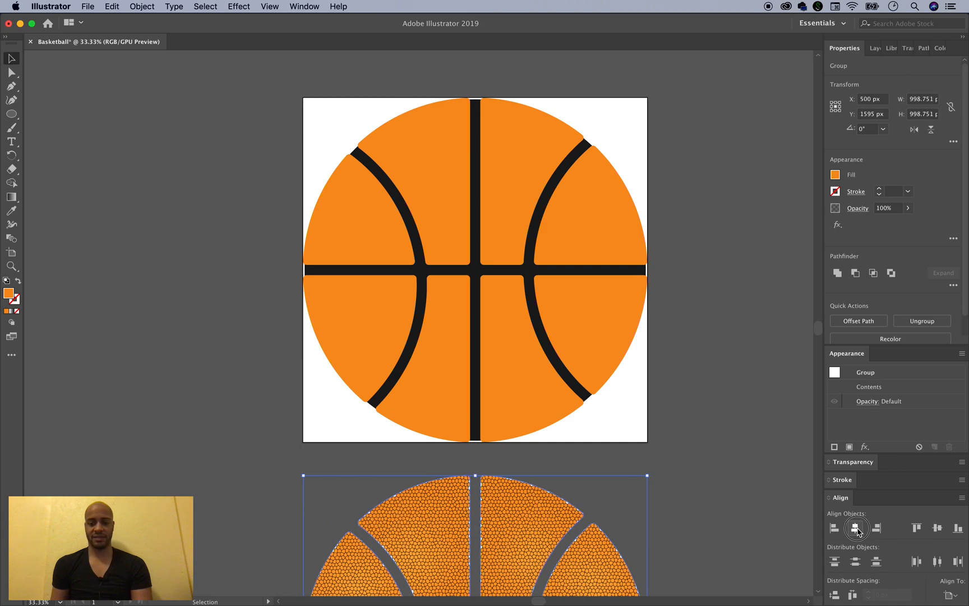
{"action": "left_click", "coordinate": [937, 528]}
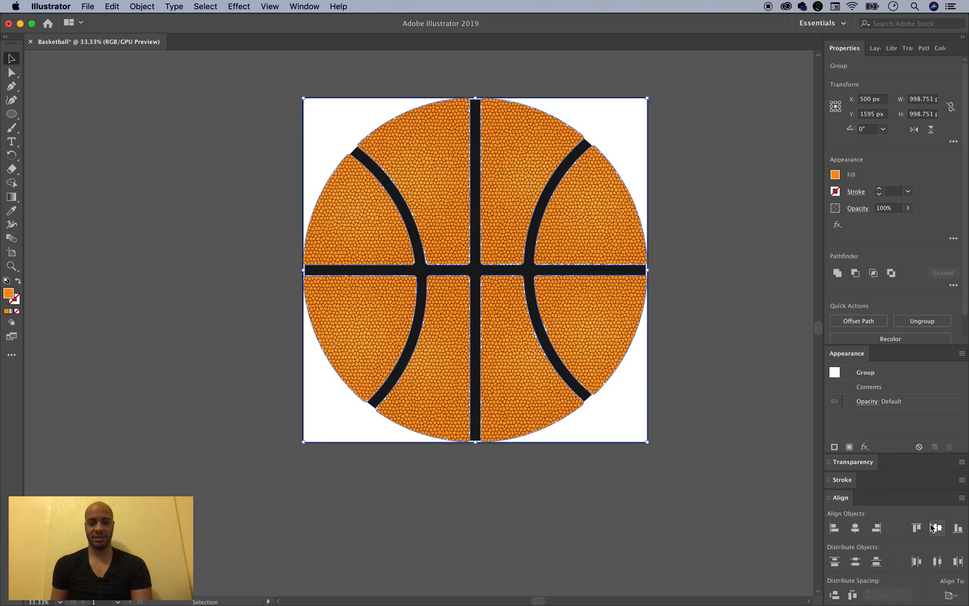
{"action": "scroll", "coordinate": [729, 433], "scroll_direction": "up", "scroll_amount": 2}
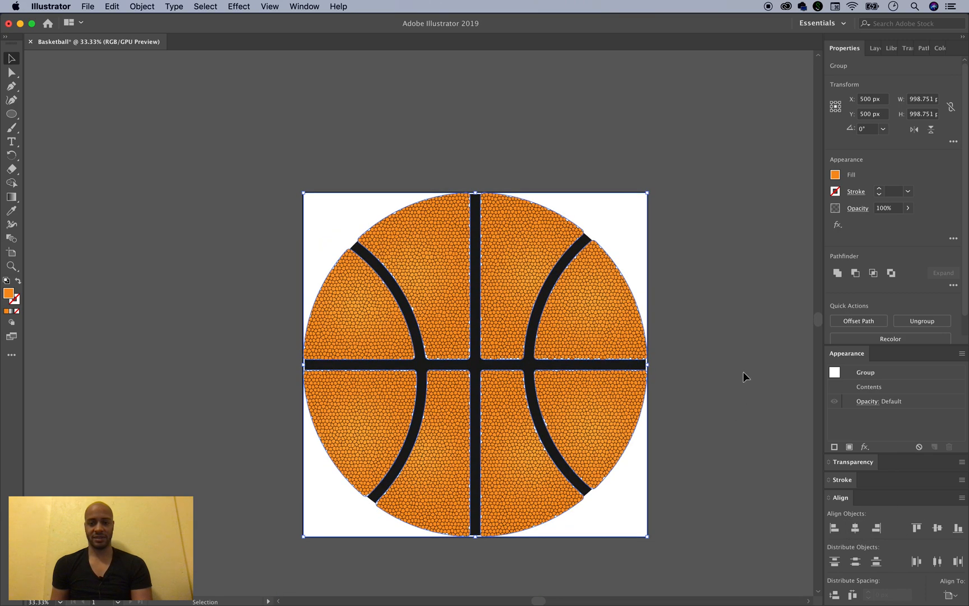
Set the textured group's opacity to 10% and deselect it.
{"action": "left_click", "coordinate": [884, 208]}
{"action": "key", "text": "BackSpace"}
{"action": "key", "text": "Return"}
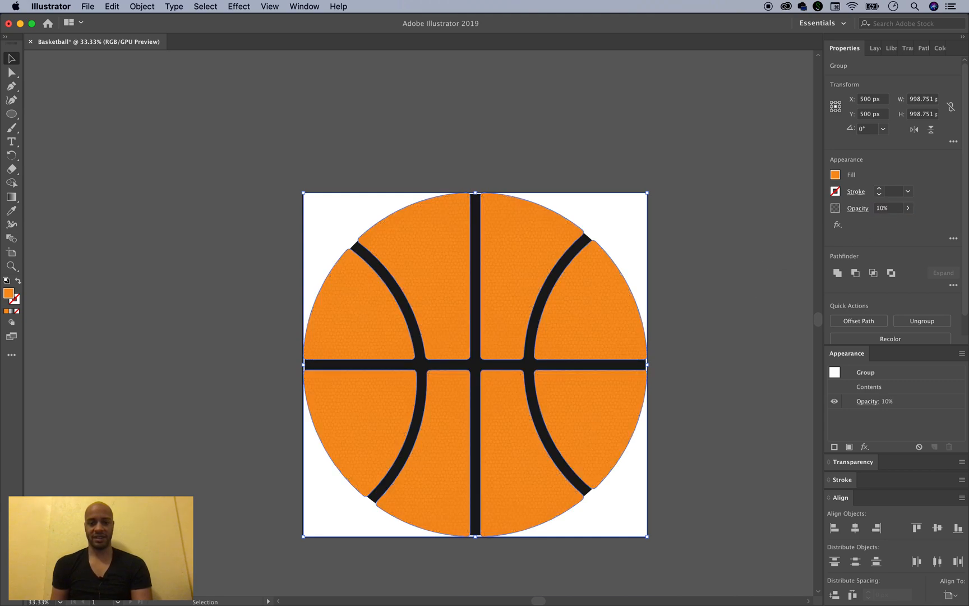
{"action": "left_click", "coordinate": [699, 335]}
{"action": "key", "text": "super+0"}
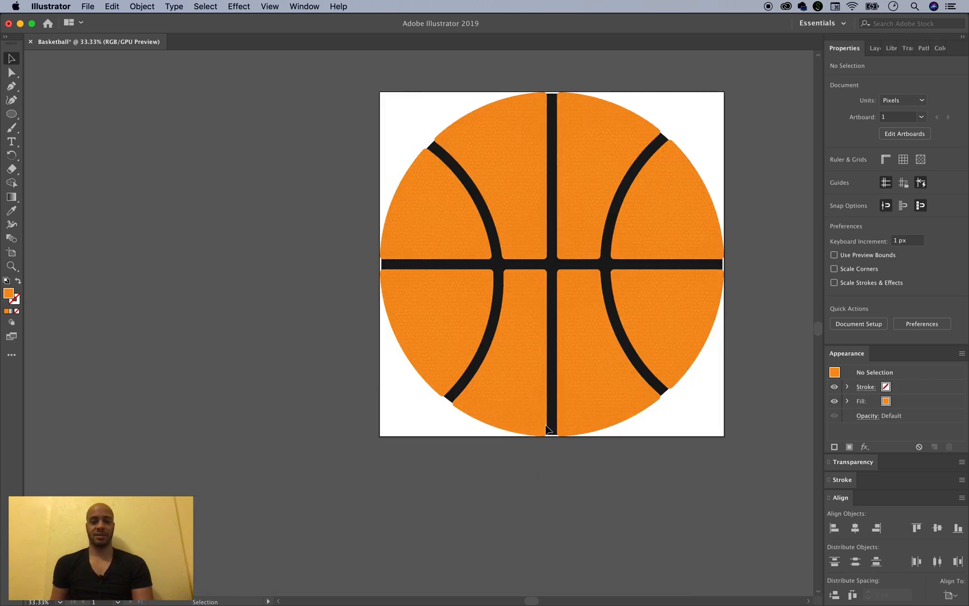
Move the faint textured group off the artboard to the empty area beside the ball and deselect it.
{"action": "left_click_drag", "start_coordinate": [501, 183], "coordinate": [153, 247]}
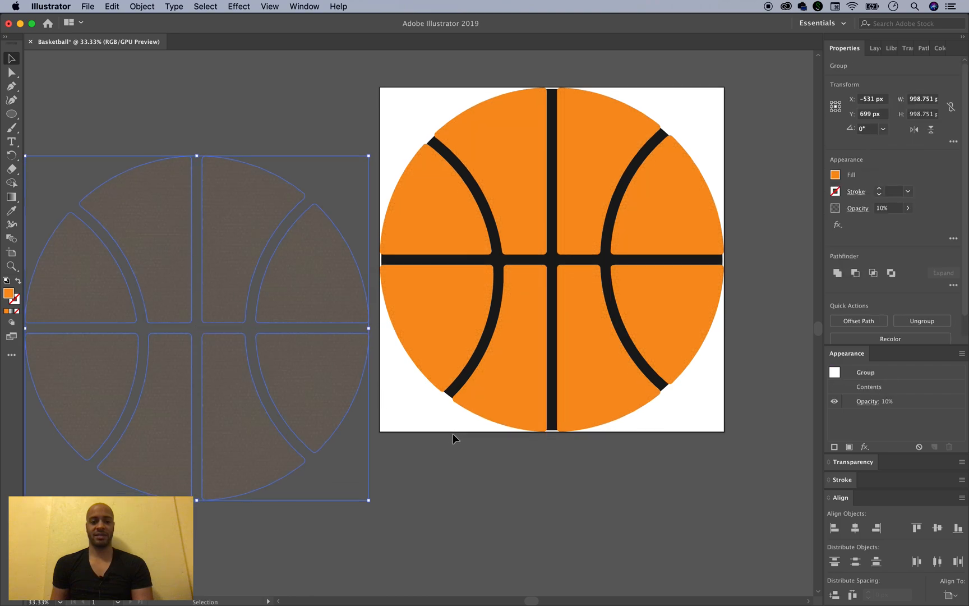
{"action": "scroll", "coordinate": [452, 433], "scroll_direction": "down", "scroll_amount": 2}
{"action": "left_click", "coordinate": [457, 478]}
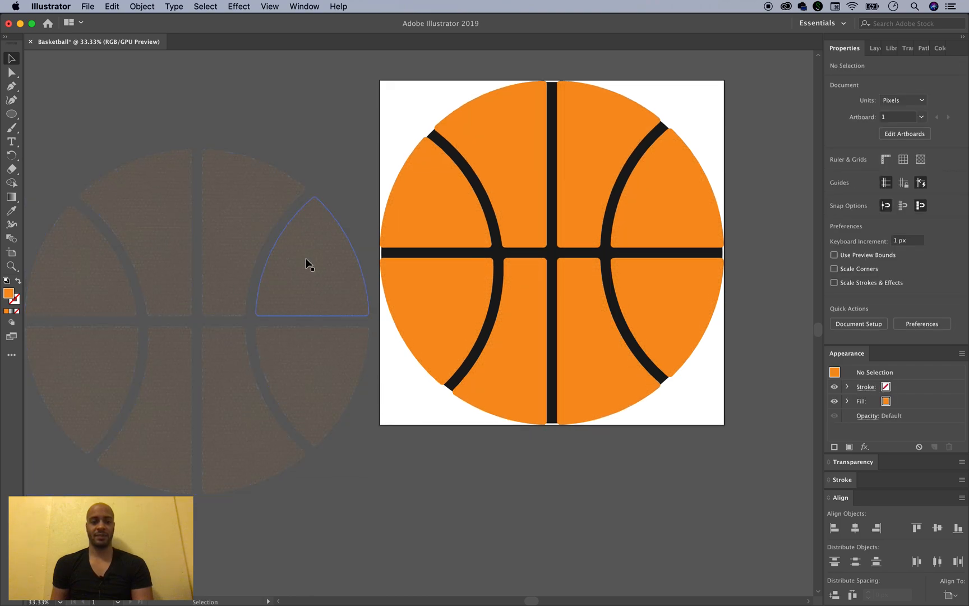
{"action": "scroll", "coordinate": [443, 500], "scroll_direction": "left", "scroll_amount": 3}
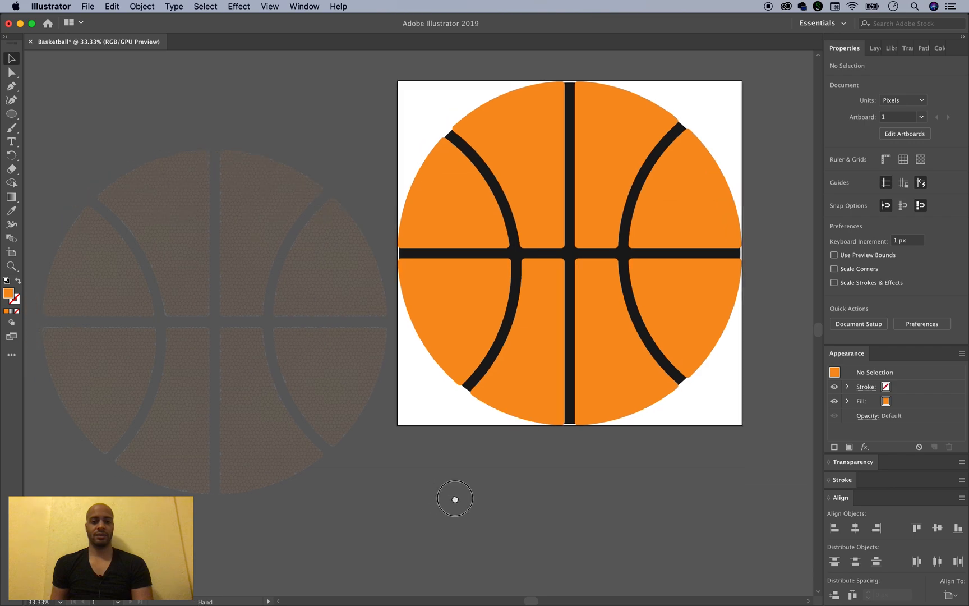
Ungroup the textured panels and deselect them.
{"action": "left_click", "coordinate": [356, 281]}
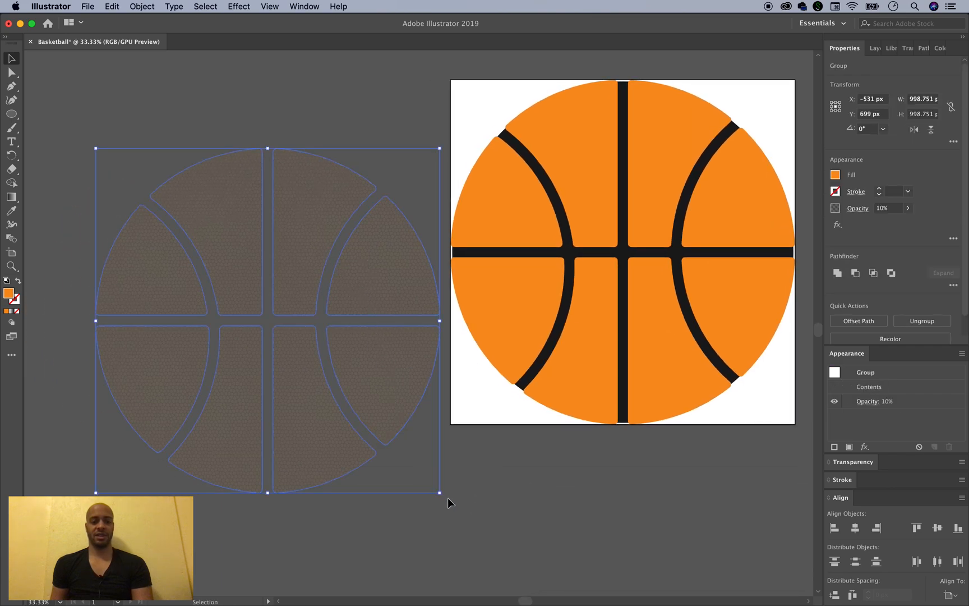
{"action": "key", "text": "super"}
{"action": "key", "text": "shift+super+g"}
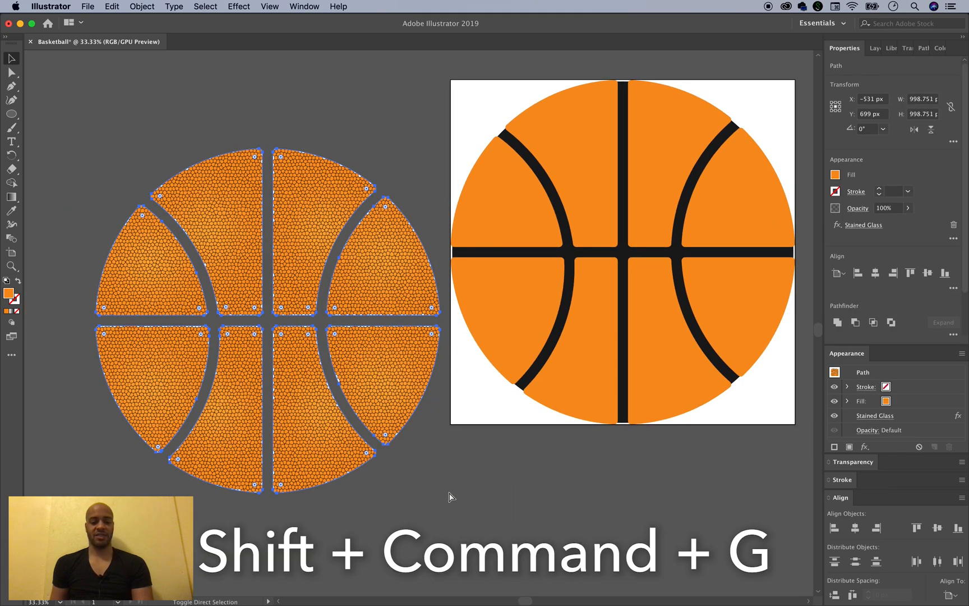
{"action": "left_click", "coordinate": [434, 440]}
Fill four alternating textured panels with white in a checkered pattern, starting with the lower right outer one, and deselect them.
{"action": "left_click", "coordinate": [306, 373]}
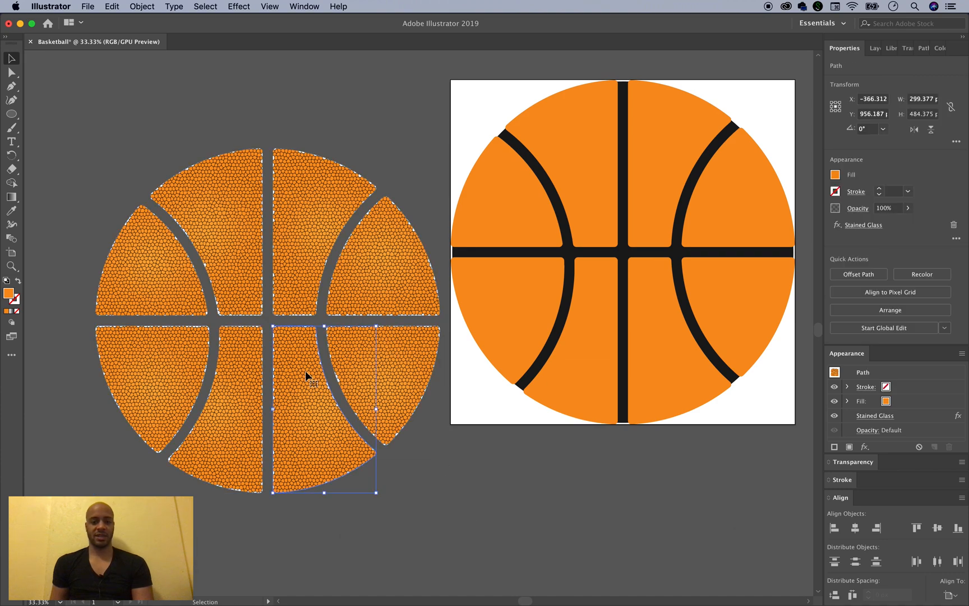
{"action": "left_click", "coordinate": [397, 368]}
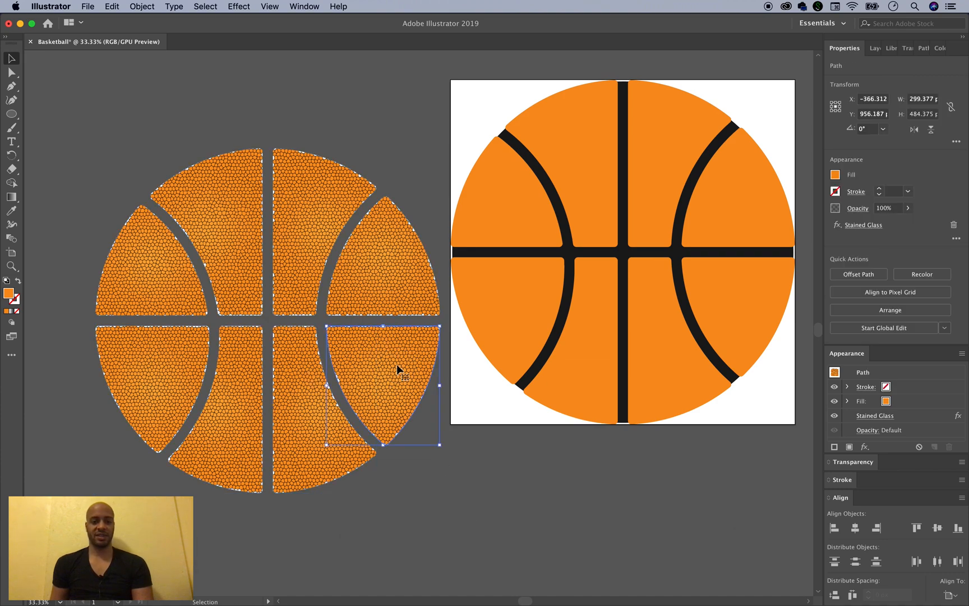
{"action": "left_click", "coordinate": [302, 243], "text": "shift"}
{"action": "left_click", "coordinate": [170, 268], "text": "shift"}
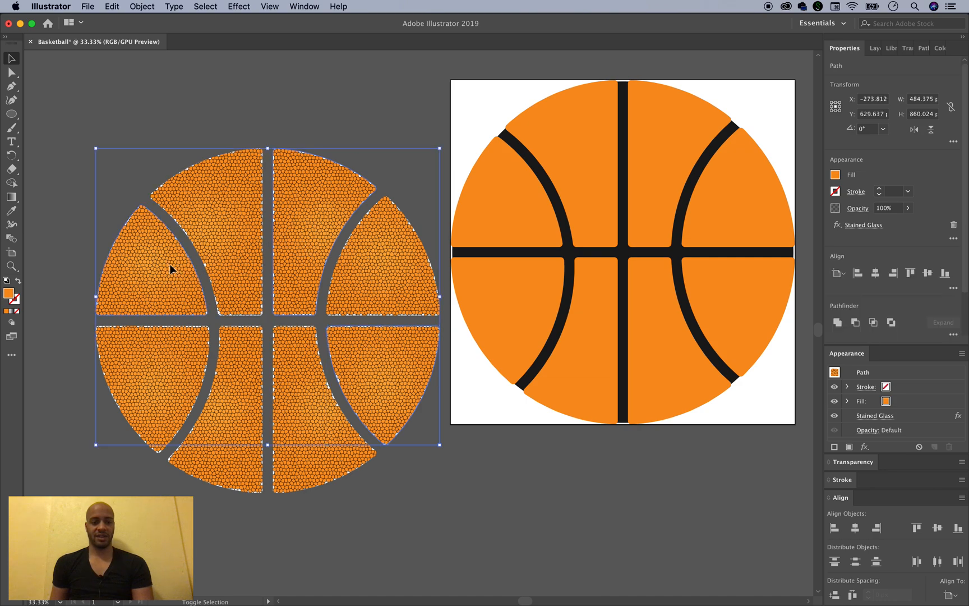
{"action": "left_click", "coordinate": [239, 476], "text": "shift"}
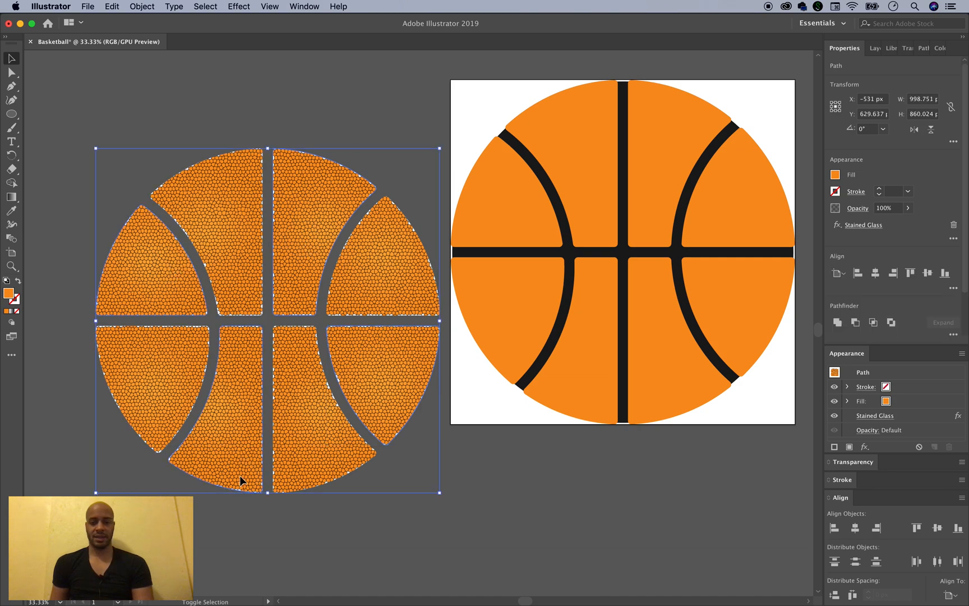
{"action": "left_click", "coordinate": [328, 471], "text": "shift"}
{"action": "left_click", "coordinate": [887, 401]}
{"action": "left_click", "coordinate": [884, 401]}
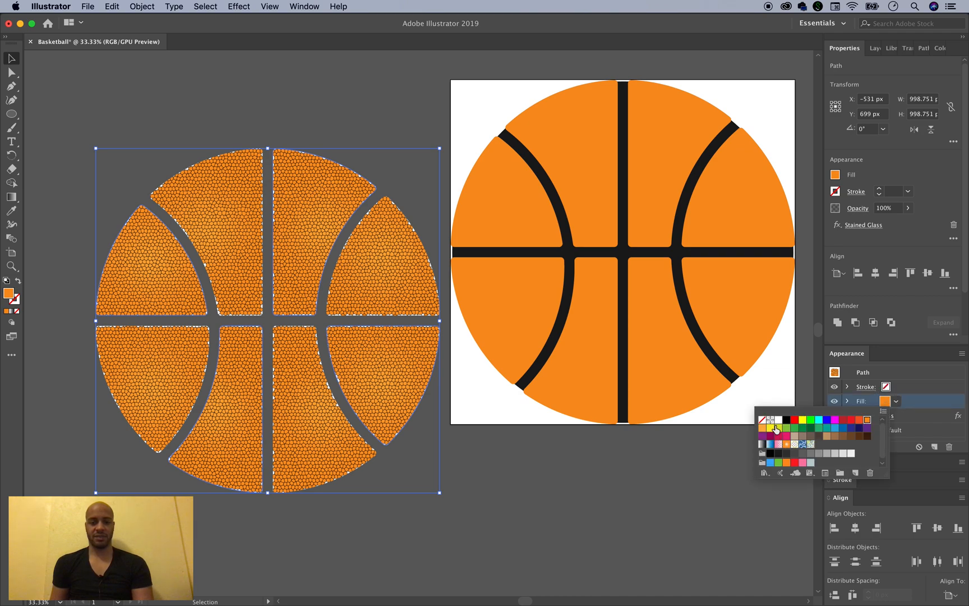
{"action": "left_click", "coordinate": [779, 421]}
{"action": "left_click", "coordinate": [582, 474]}
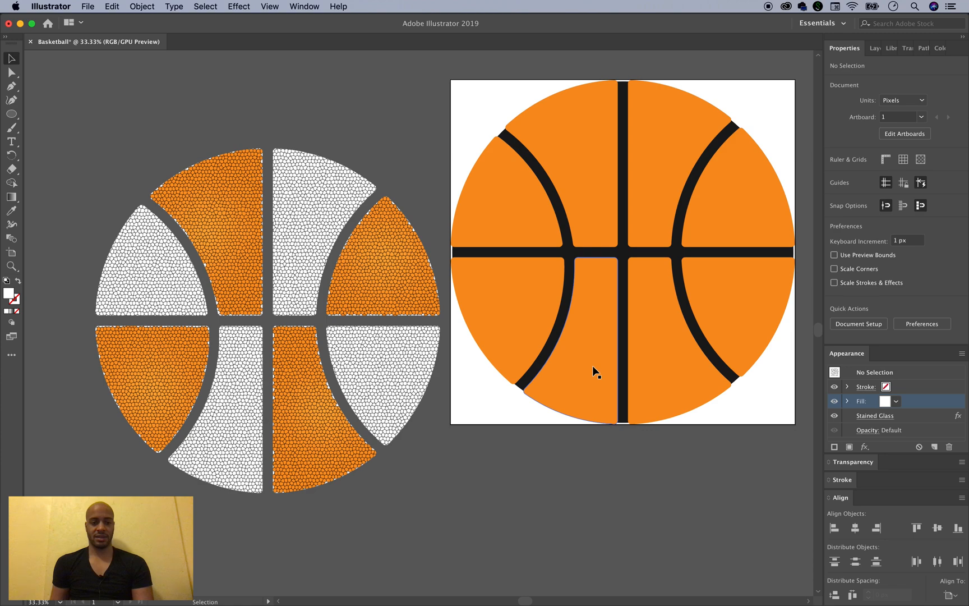
Fill the upper left and lower right inner textured panels with red and deselect them.
{"action": "left_click", "coordinate": [309, 410]}
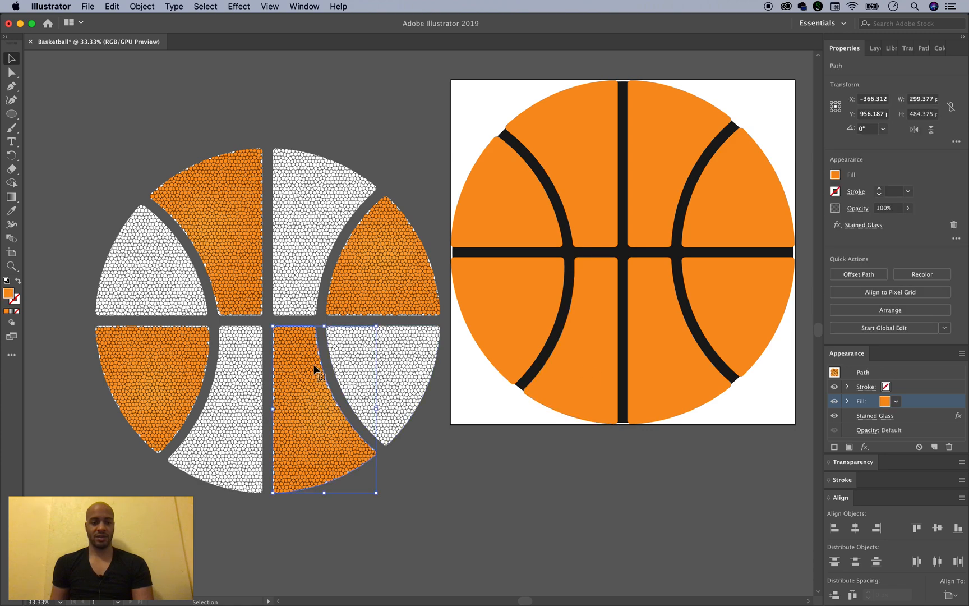
{"action": "left_click", "coordinate": [230, 233], "text": "shift"}
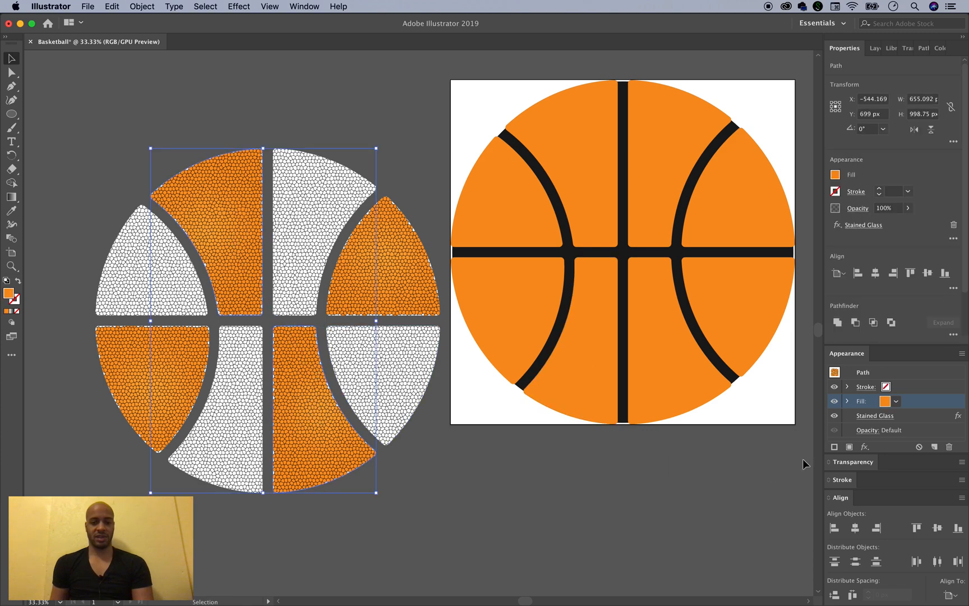
{"action": "left_click", "coordinate": [885, 401]}
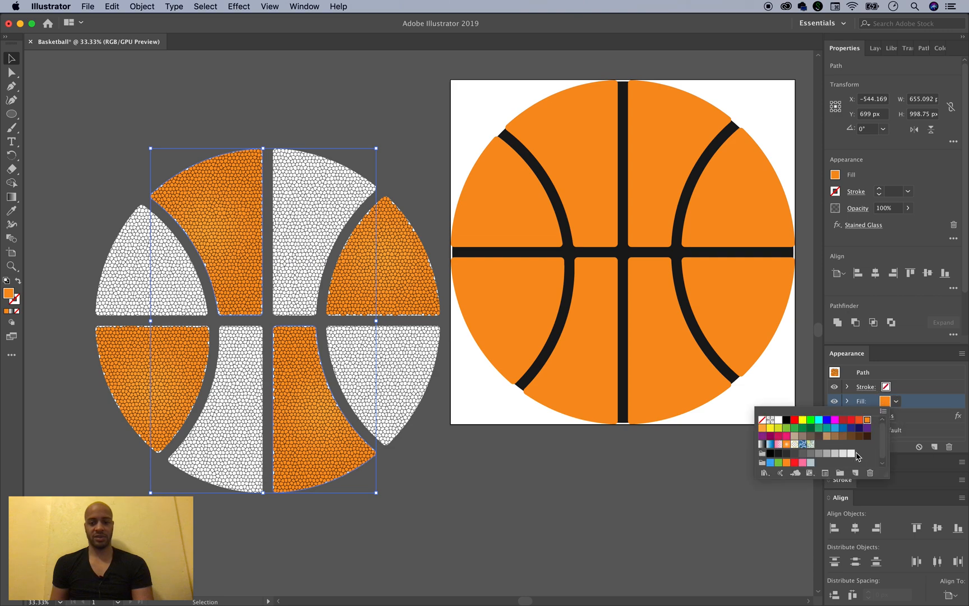
{"action": "left_click", "coordinate": [851, 421]}
{"action": "left_click", "coordinate": [454, 477]}
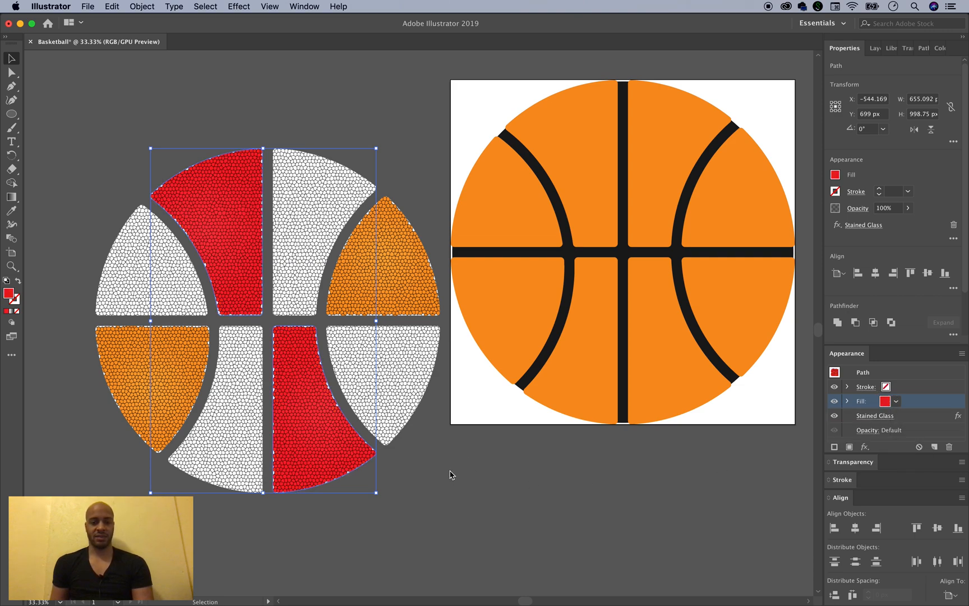
Fill the upper right and lower left outer textured panels with dark blue and deselect them.
{"action": "left_click", "coordinate": [381, 300]}
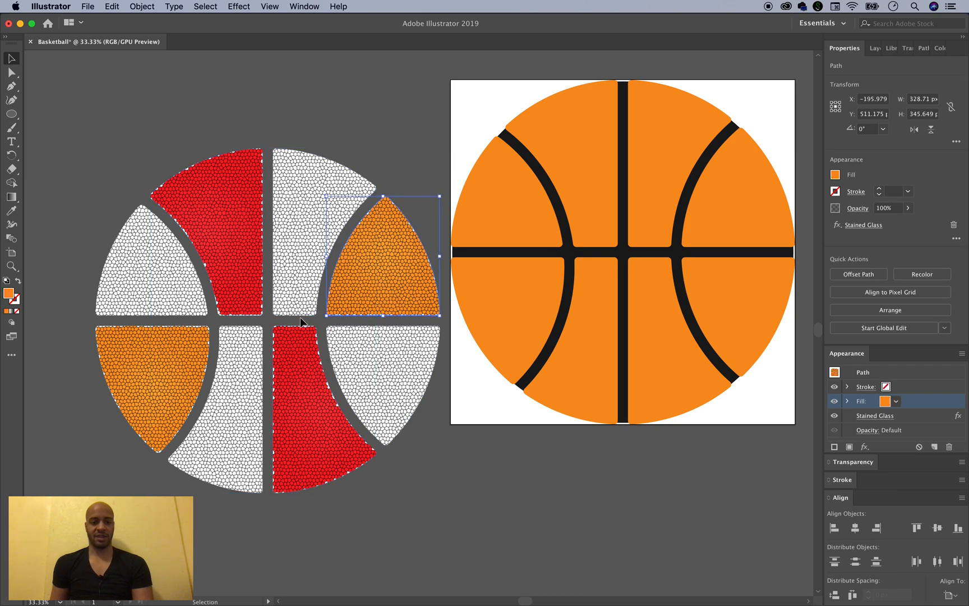
{"action": "left_click", "coordinate": [180, 361], "text": "shift"}
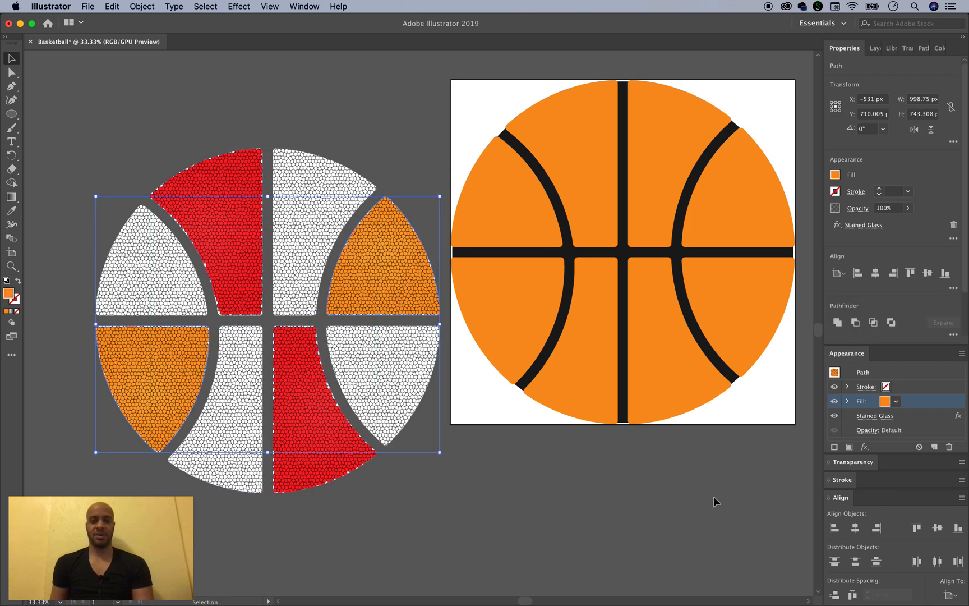
{"action": "left_click", "coordinate": [884, 401]}
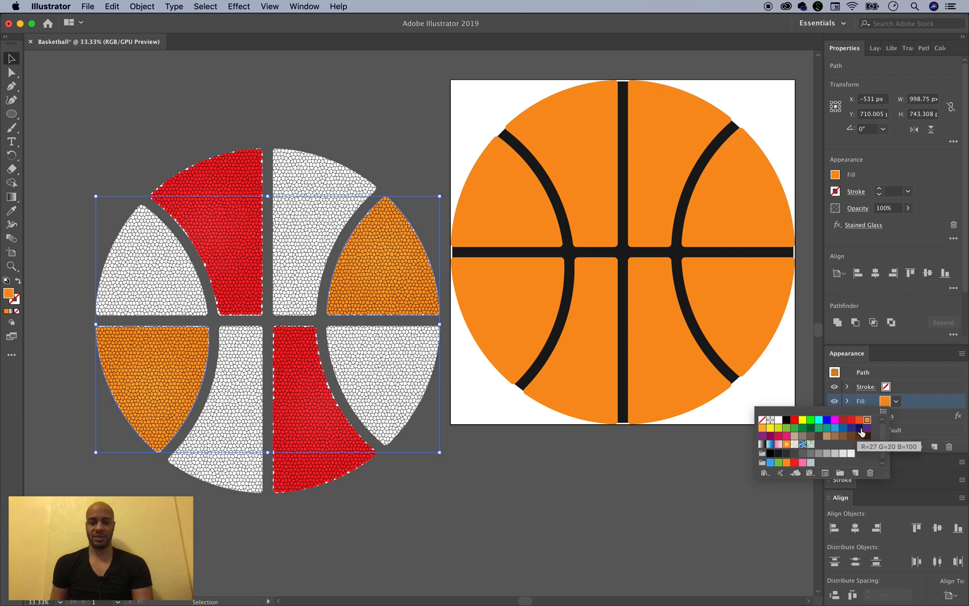
{"action": "left_click", "coordinate": [862, 432]}
{"action": "left_click", "coordinate": [587, 427]}
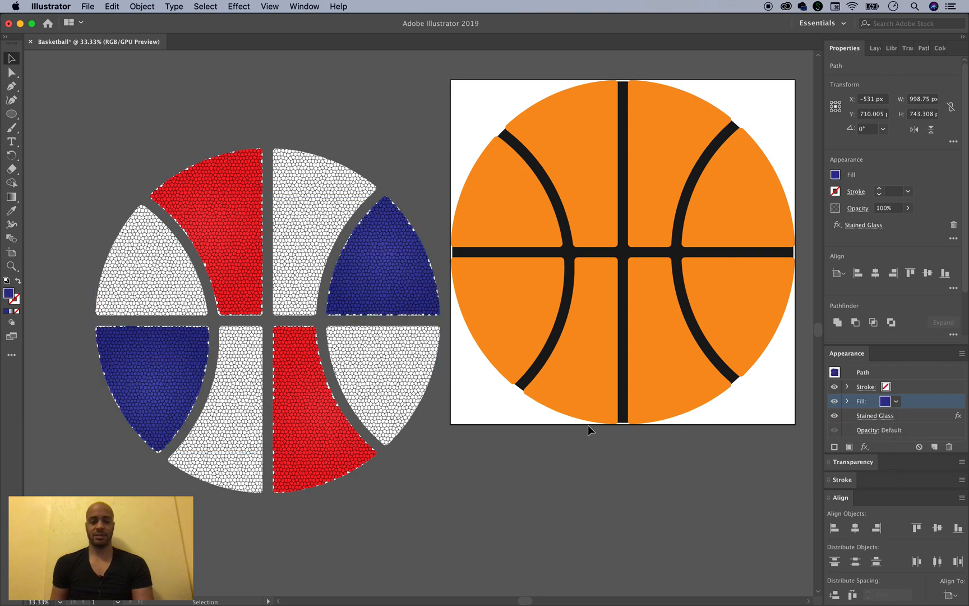
Fill the plain ball's lower left and upper right outer panels with dark blue and deselect them.
{"action": "left_click", "coordinate": [515, 305]}
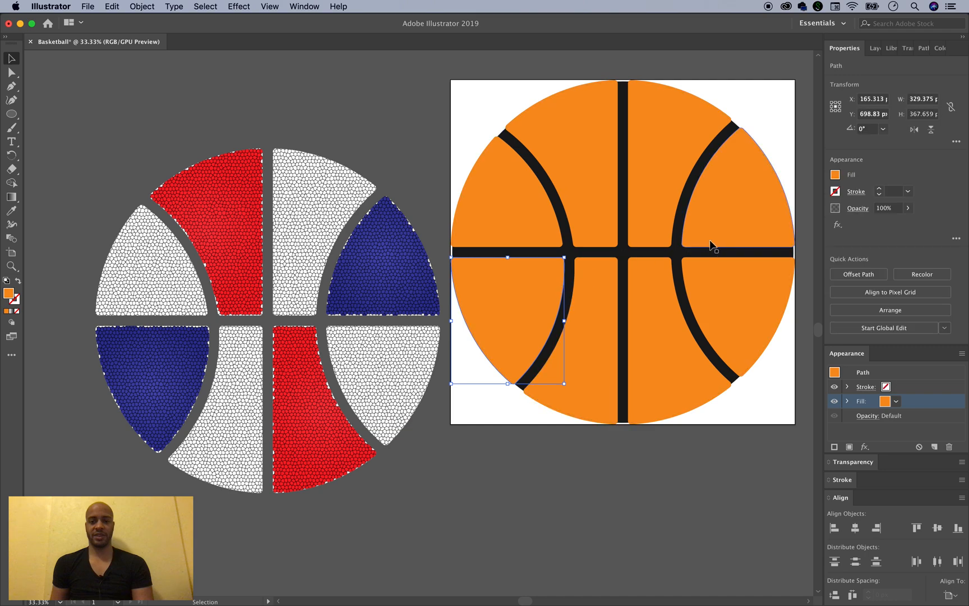
{"action": "left_click", "coordinate": [743, 216], "text": "shift"}
{"action": "left_click", "coordinate": [895, 401]}
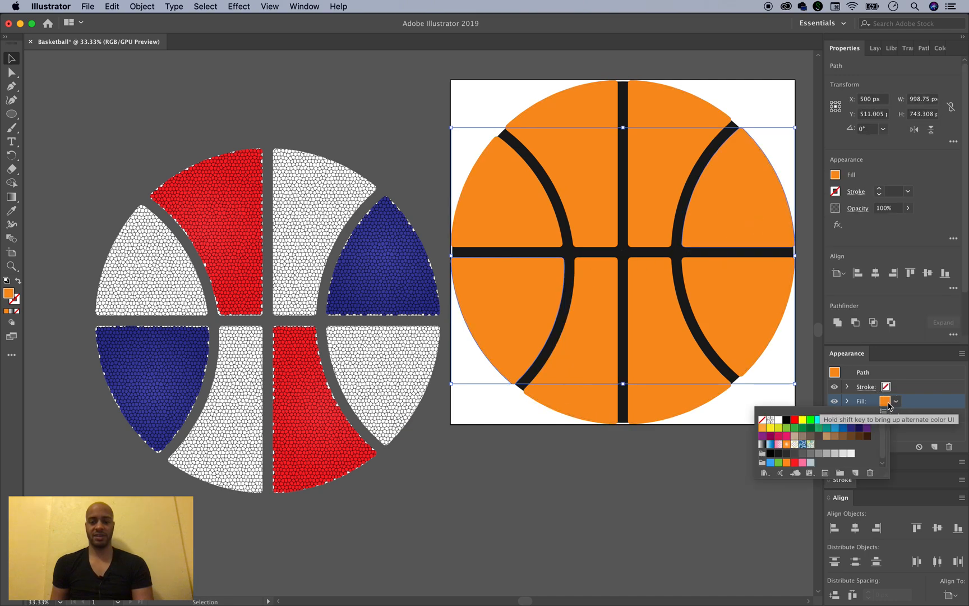
{"action": "left_click", "coordinate": [856, 431]}
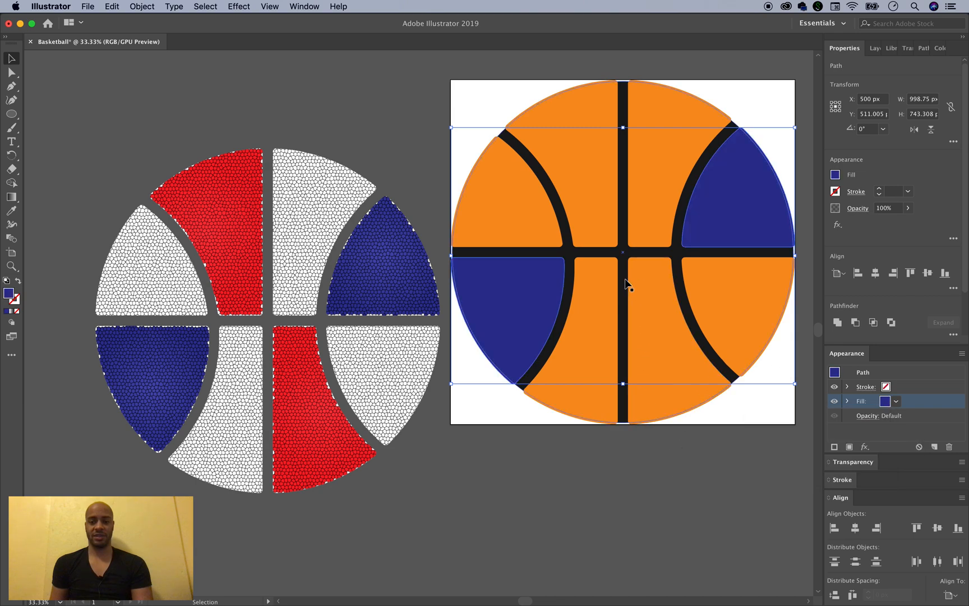
{"action": "left_click", "coordinate": [611, 429]}
Fill the plain ball's upper left and lower right inner panels with red and deselect them.
{"action": "left_click", "coordinate": [583, 176]}
{"action": "left_click", "coordinate": [678, 358], "text": "shift"}
{"action": "left_click", "coordinate": [884, 402]}
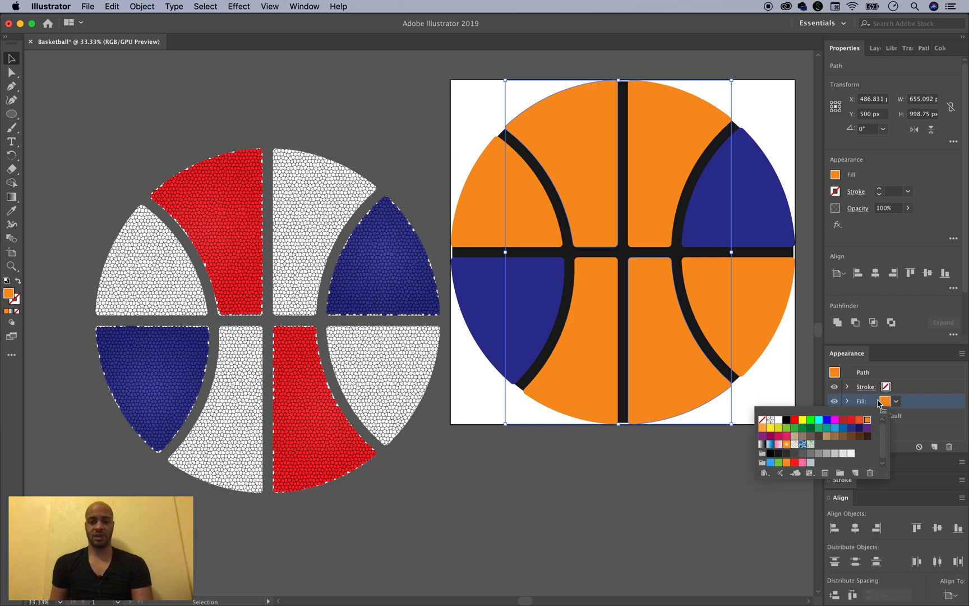
{"action": "left_click", "coordinate": [852, 421]}
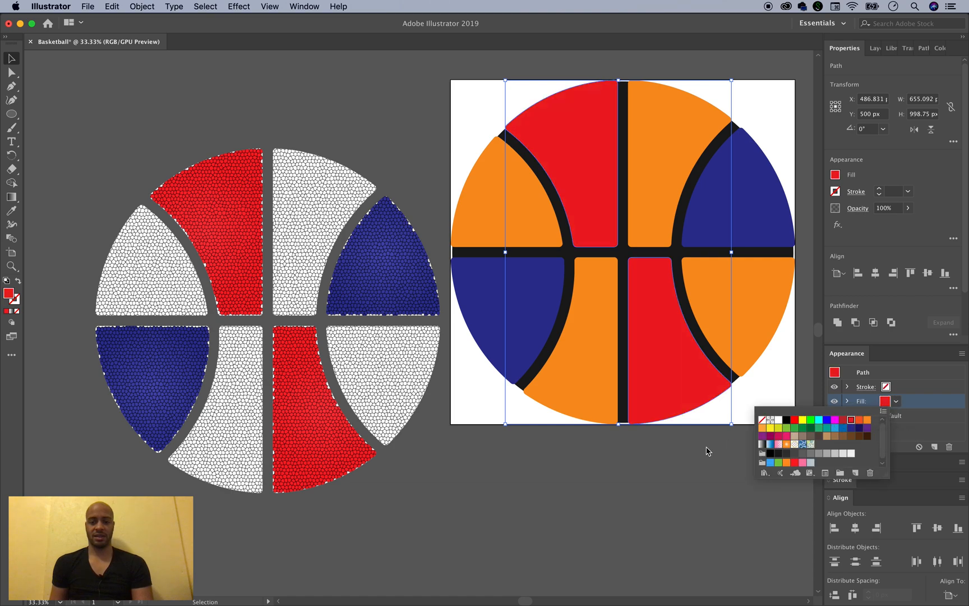
{"action": "left_click", "coordinate": [627, 474]}
Fill the four remaining orange panels of the plain ball with white and deselect them.
{"action": "left_click", "coordinate": [589, 371]}
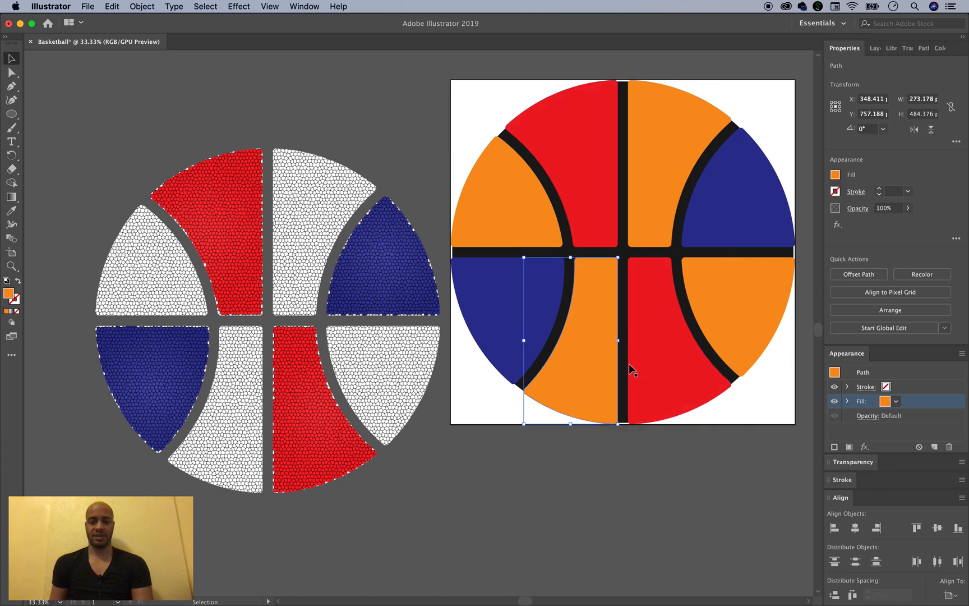
{"action": "left_click", "coordinate": [735, 318], "text": "shift"}
{"action": "left_click", "coordinate": [663, 176], "text": "shift"}
{"action": "left_click", "coordinate": [503, 197], "text": "shift"}
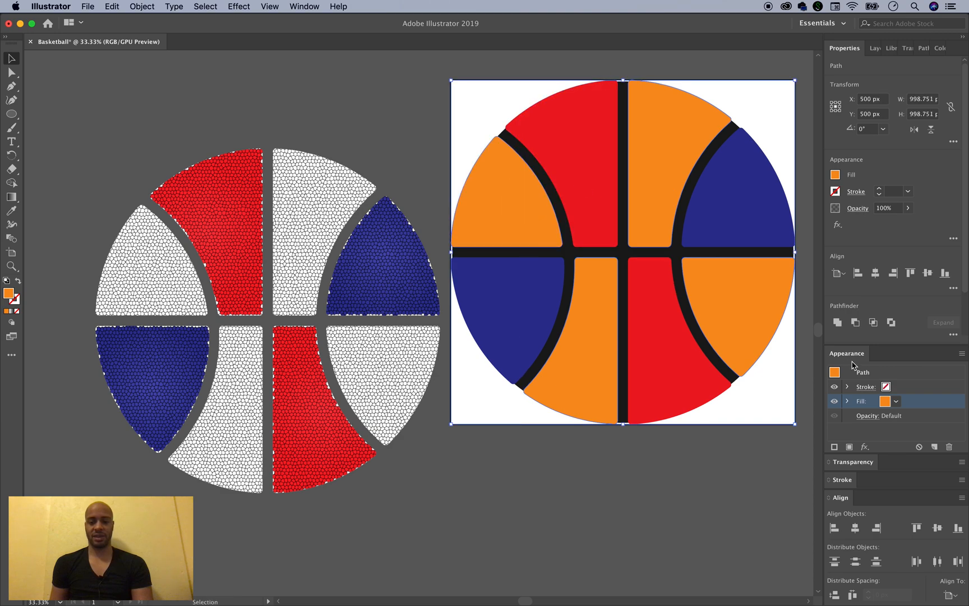
{"action": "left_click", "coordinate": [889, 405]}
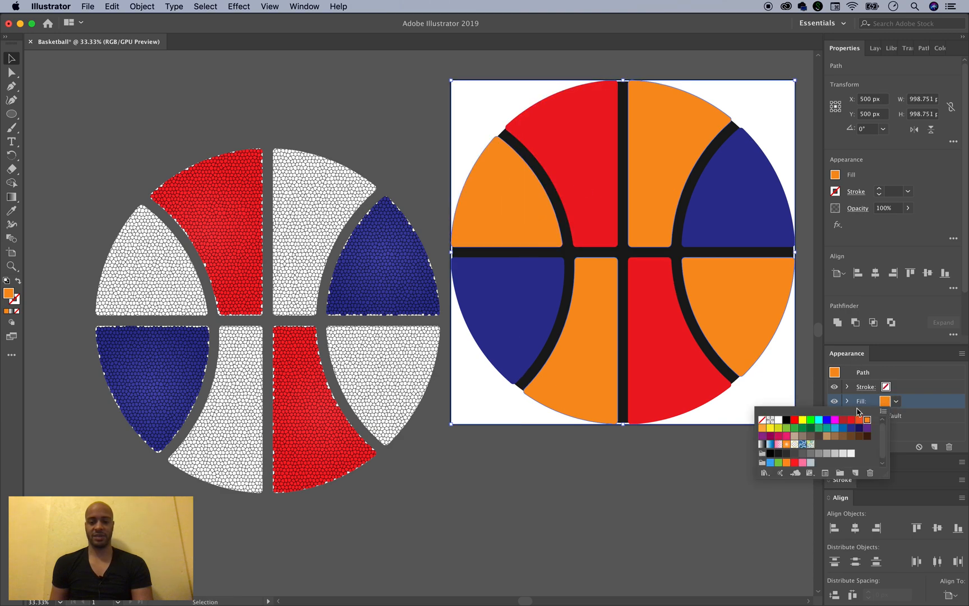
{"action": "left_click", "coordinate": [770, 420]}
{"action": "left_click", "coordinate": [674, 456]}
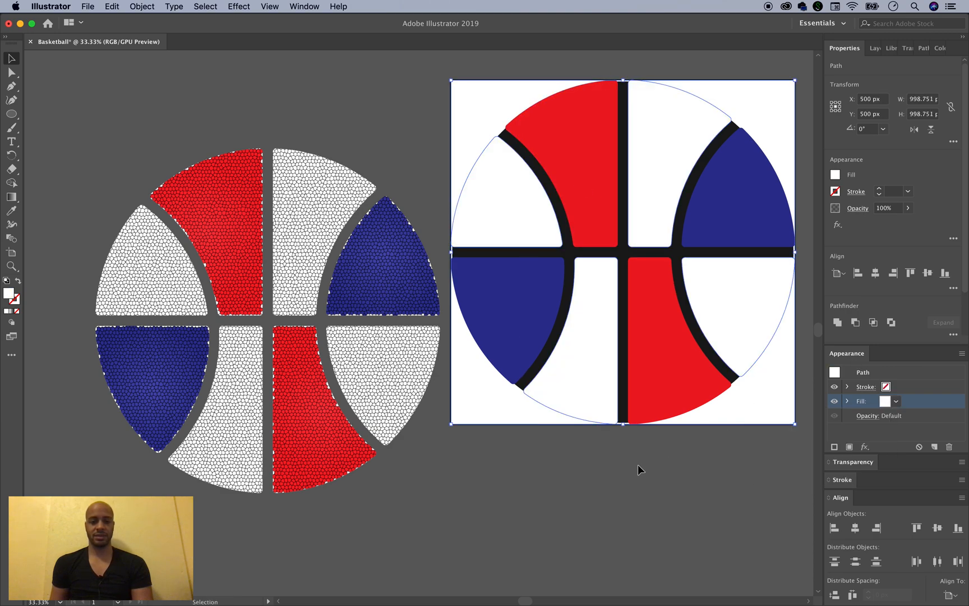
{"action": "left_click", "coordinate": [524, 503]}
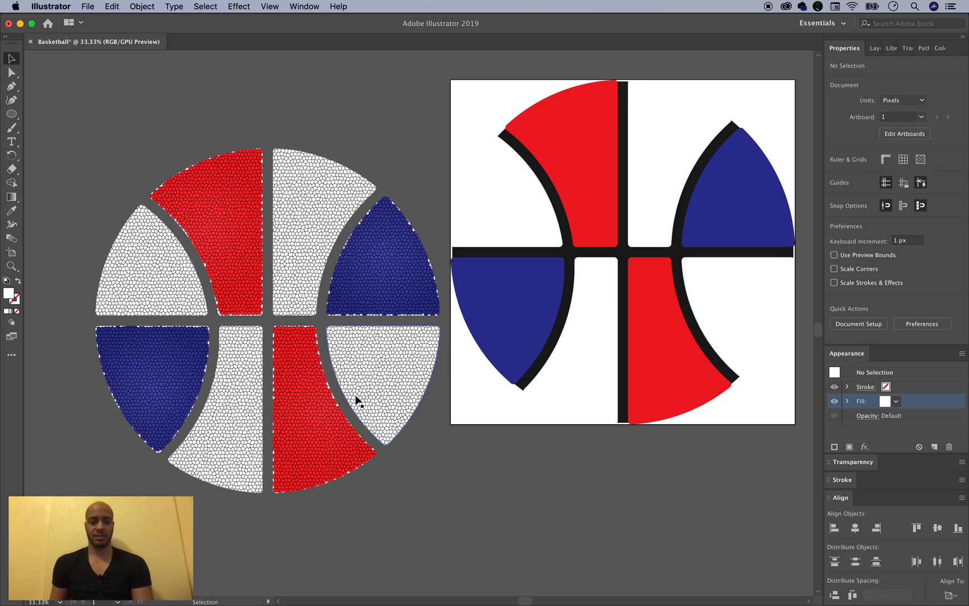
Group all eight textured panels beside the artboard and set the group's opacity to 10%.
{"action": "left_click_drag", "start_coordinate": [427, 533], "coordinate": [109, 150]}
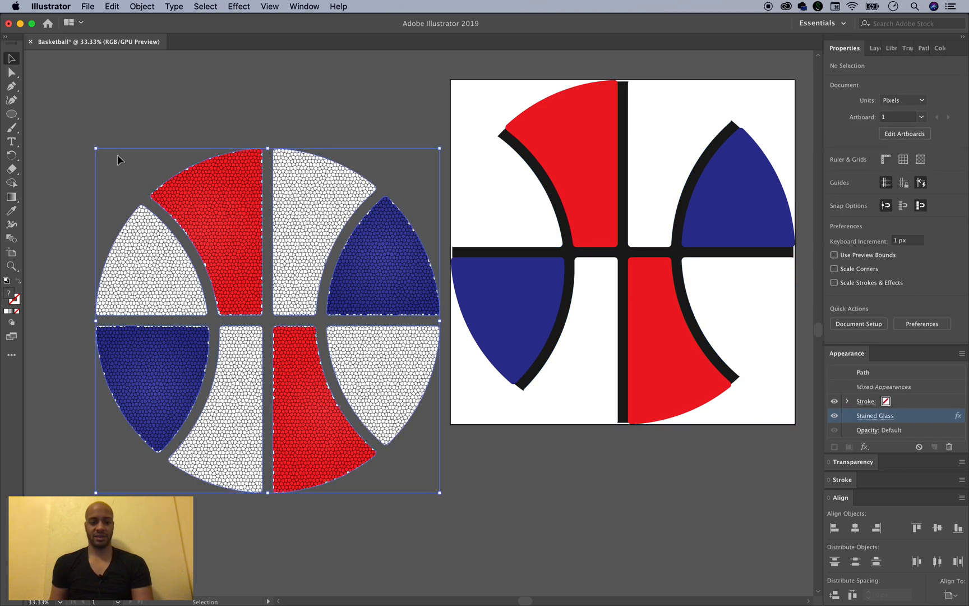
{"action": "key", "text": "a"}
{"action": "key", "text": "super+g"}
{"action": "key", "text": "v"}
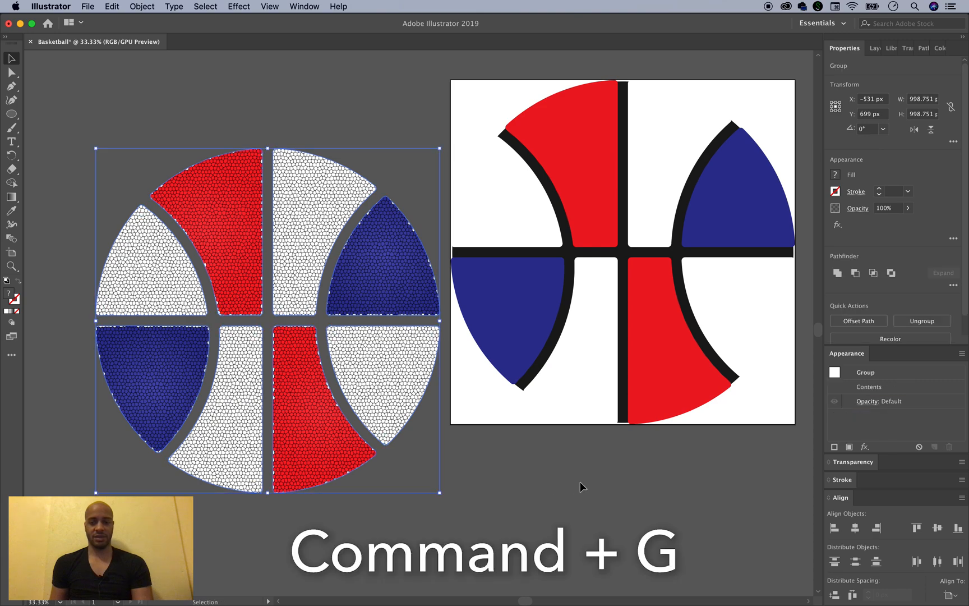
{"action": "left_click", "coordinate": [881, 208]}
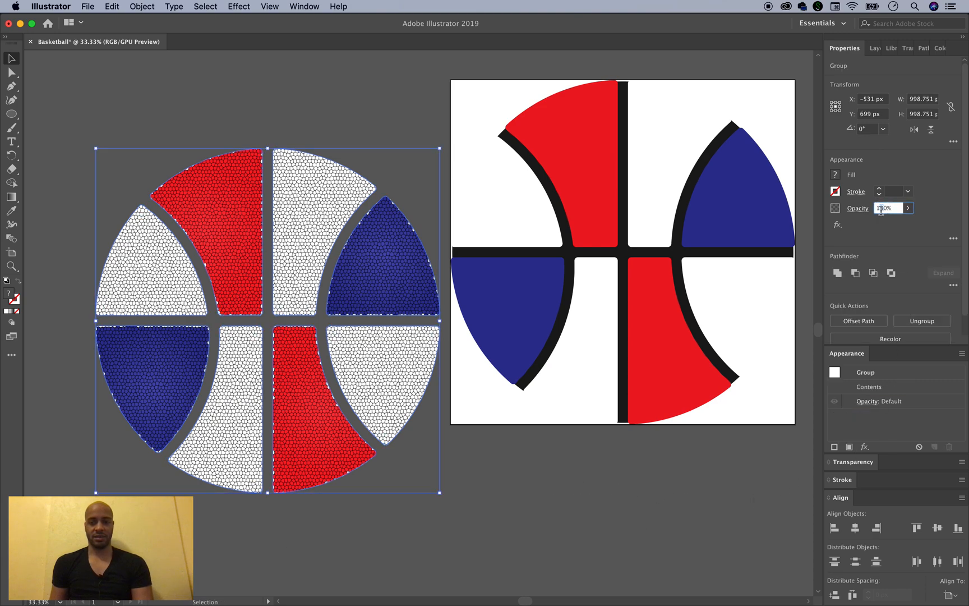
{"action": "type", "text": "10"}
{"action": "key", "text": "Return"}
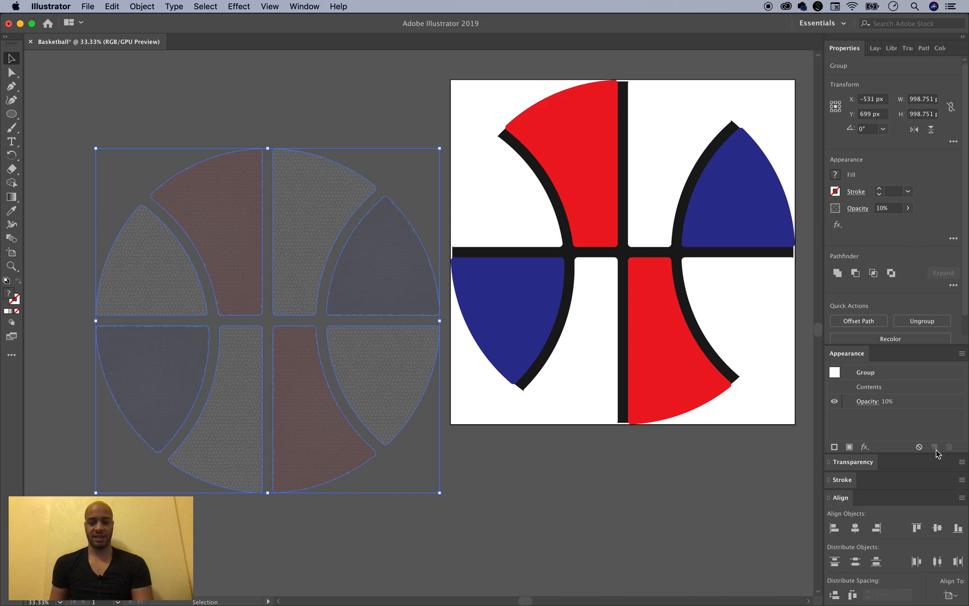
Centre the faint textured group horizontally and vertically on the artboard over the colored ball and deselect it.
{"action": "left_click", "coordinate": [855, 527]}
{"action": "left_click", "coordinate": [935, 528]}
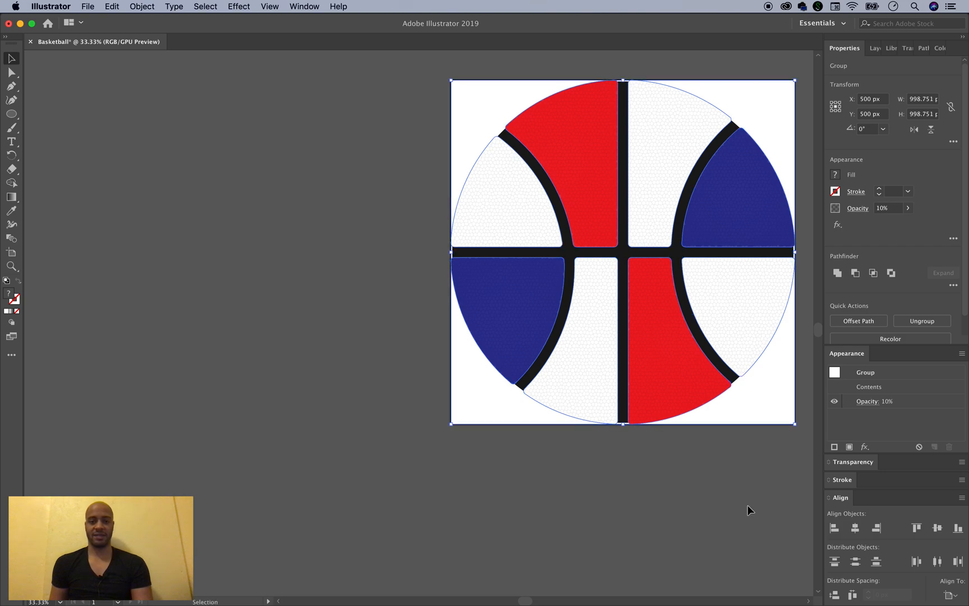
{"action": "key", "text": "a"}
{"action": "key", "text": "super+0"}
{"action": "key", "text": "v"}
{"action": "left_click", "coordinate": [750, 447]}
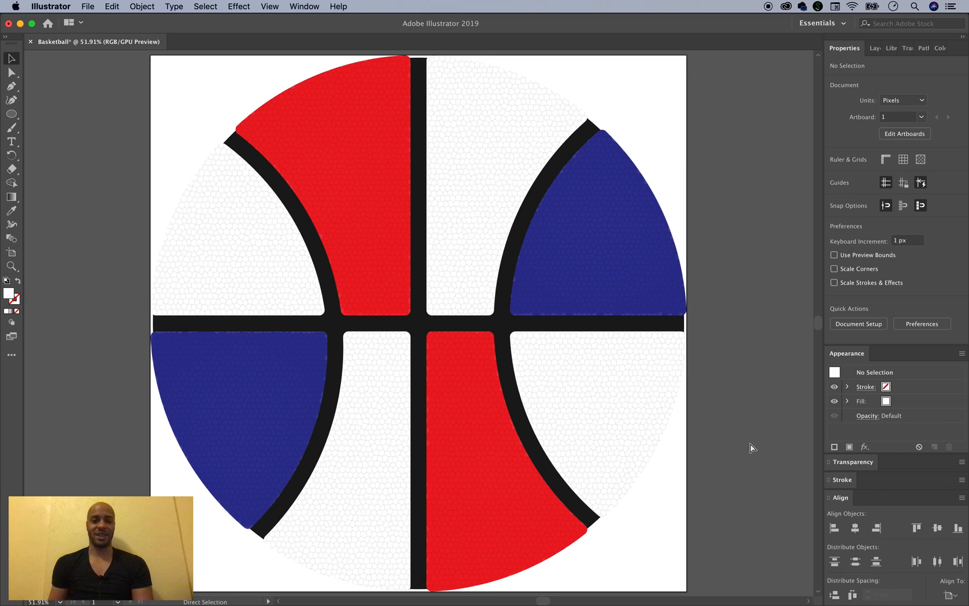
Create a 1200 by 1200 px square with the Rectangle tool.
{"action": "key", "text": "super+minus"}
{"action": "key", "text": "super+minus"}
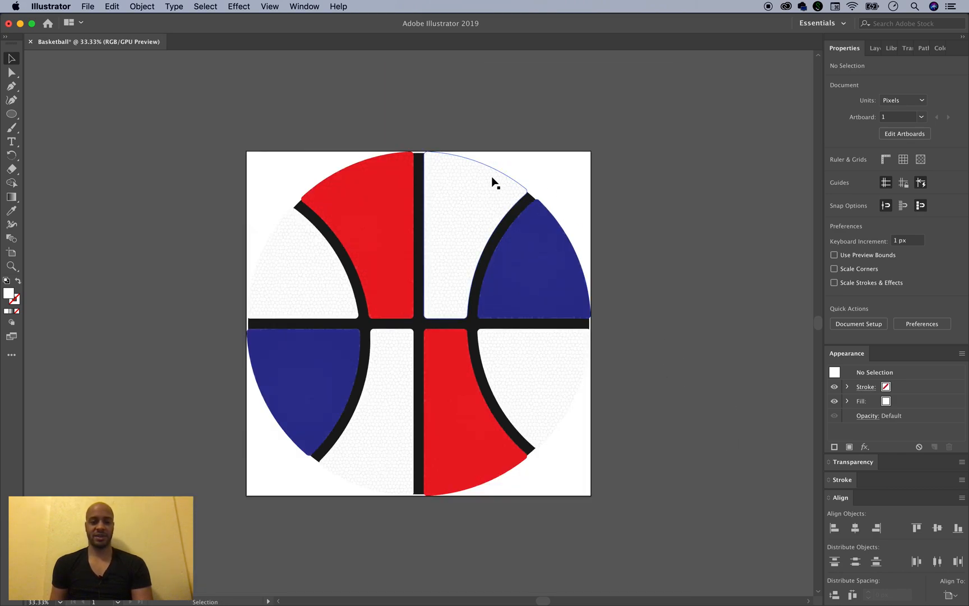
{"action": "left_click_drag", "start_coordinate": [13, 114], "coordinate": [34, 115]}
{"action": "left_click", "coordinate": [94, 138]}
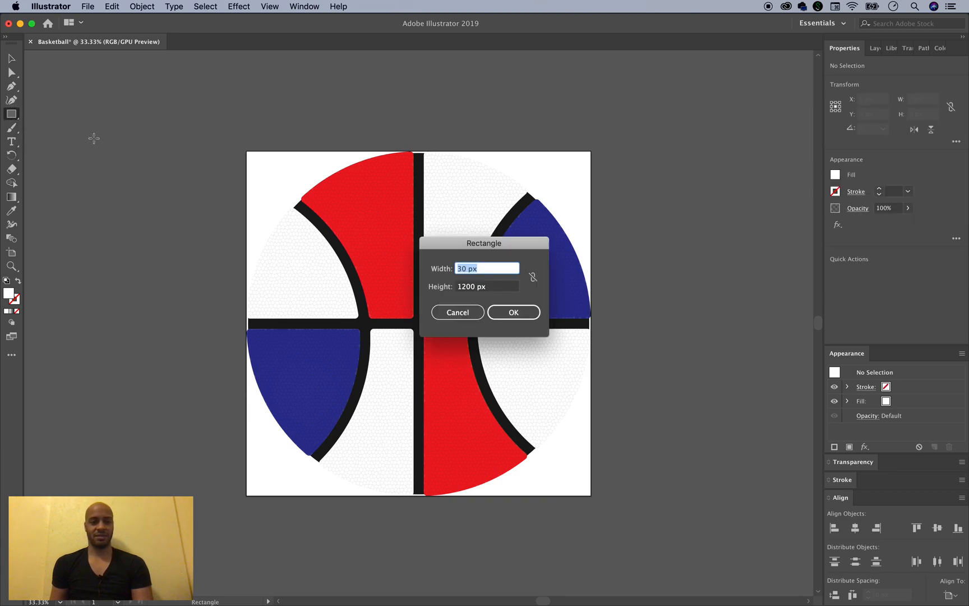
{"action": "left_click", "coordinate": [532, 278]}
{"action": "left_click", "coordinate": [532, 278]}
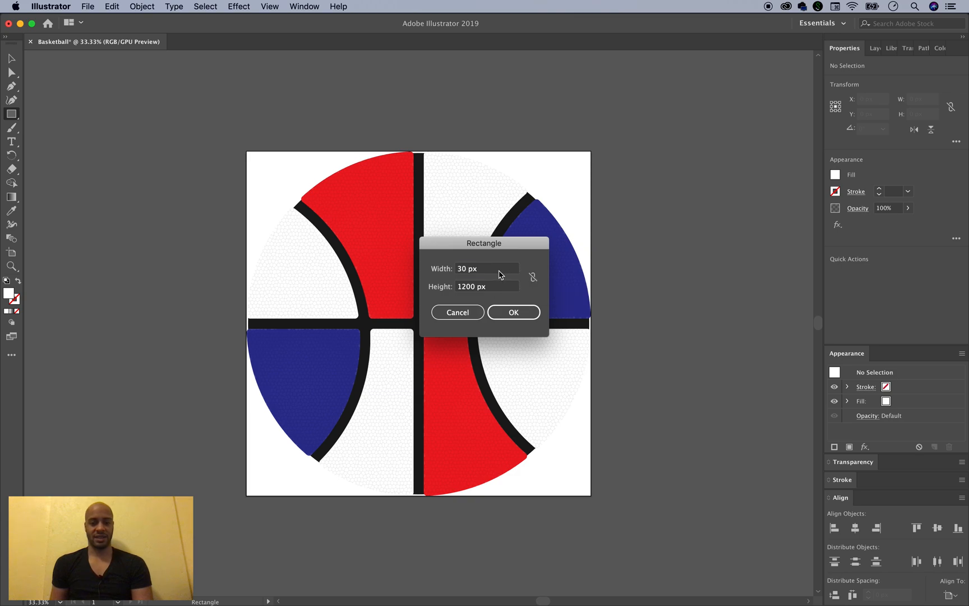
{"action": "left_click", "coordinate": [501, 273]}
{"action": "type", "text": "1200"}
{"action": "key", "text": "Return"}
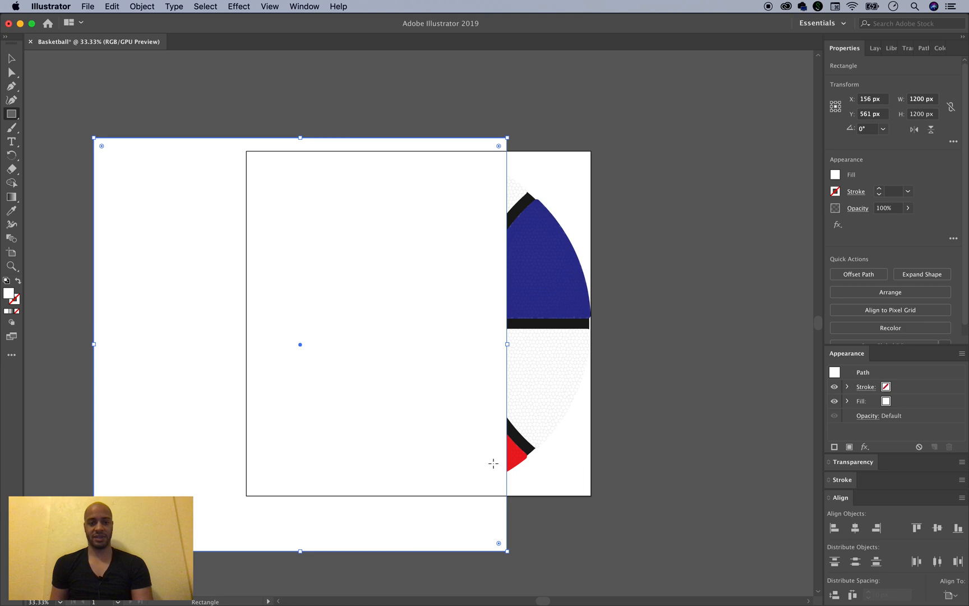
Fill the 1200 px square with a medium grey swatch.
{"action": "left_click", "coordinate": [834, 372]}
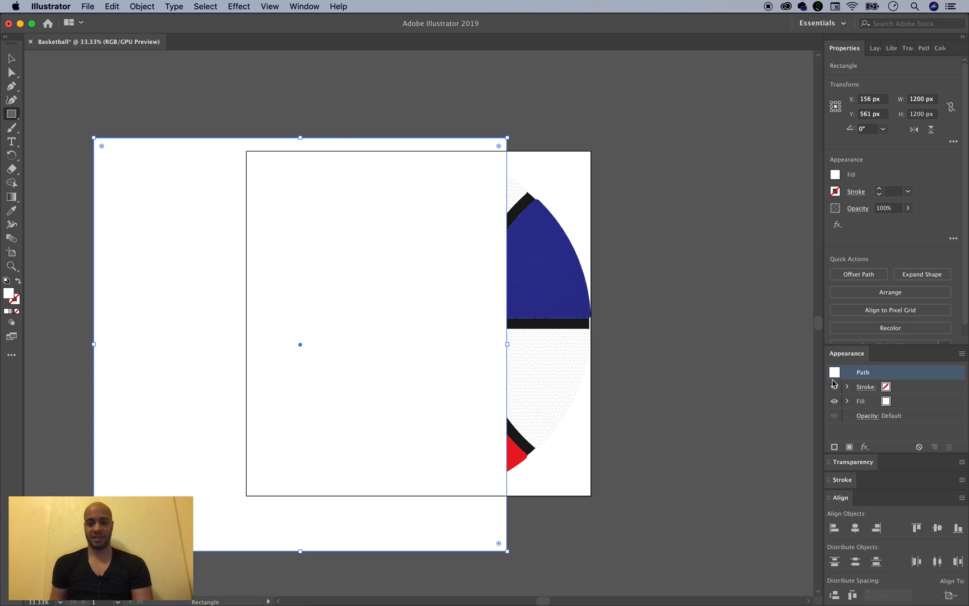
{"action": "left_click", "coordinate": [886, 401]}
{"action": "left_click", "coordinate": [886, 401]}
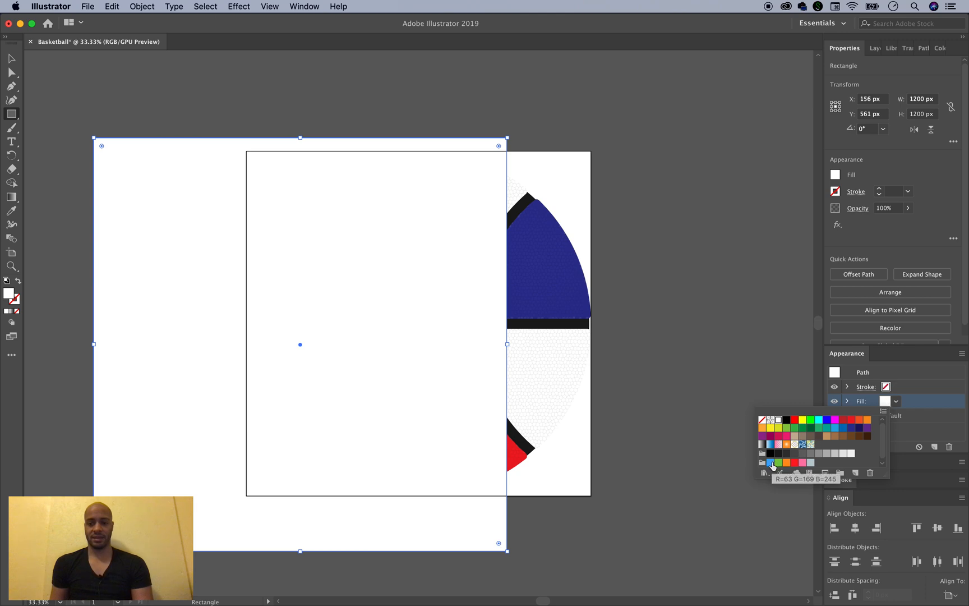
{"action": "left_click", "coordinate": [821, 453]}
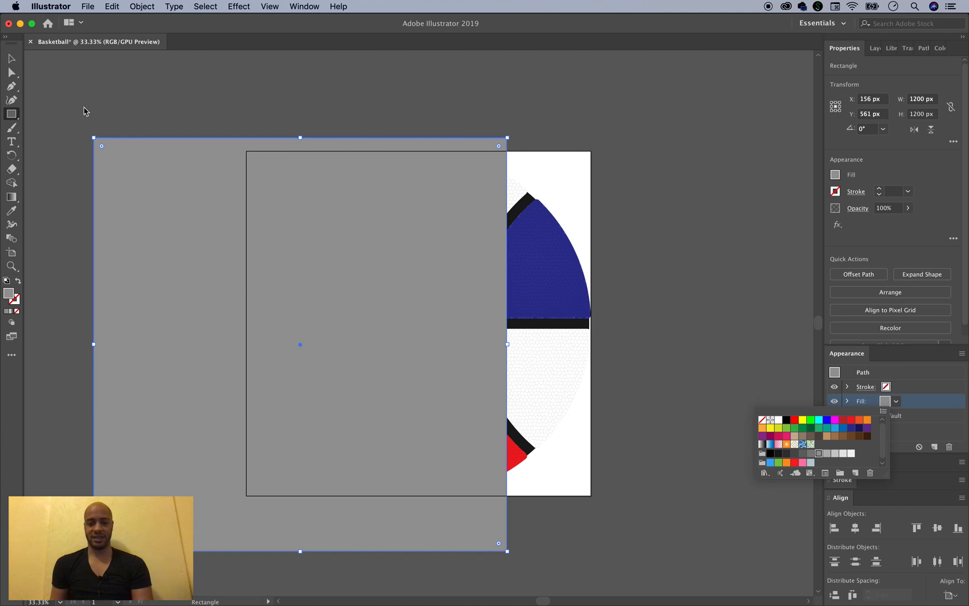
Send the grey square behind the ball, centre it on the artboard and deselect it.
{"action": "left_click", "coordinate": [13, 60]}
{"action": "key", "text": "shift+super+bracketleft"}
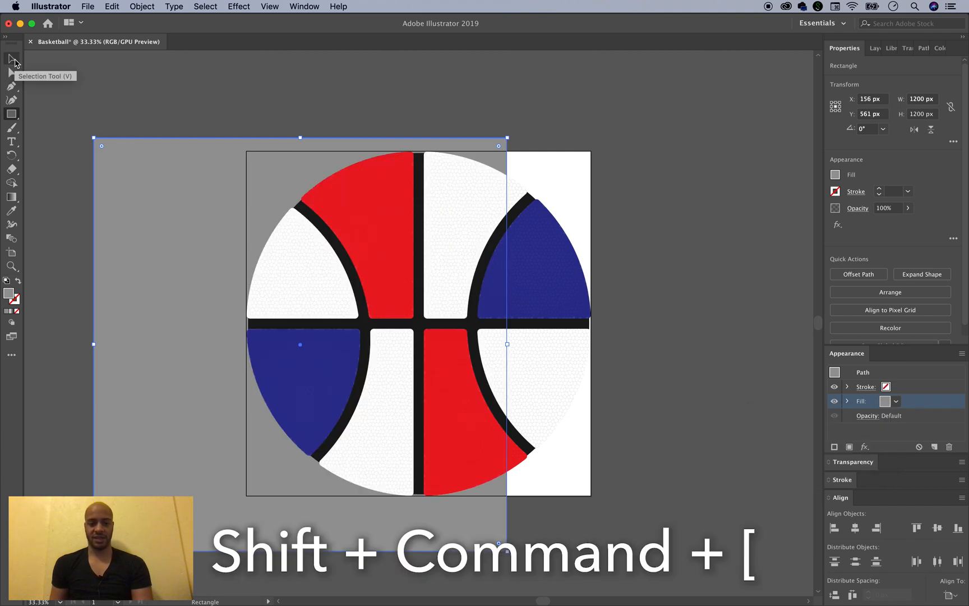
{"action": "left_click", "coordinate": [855, 527]}
{"action": "left_click", "coordinate": [936, 528]}
{"action": "left_click", "coordinate": [12, 58]}
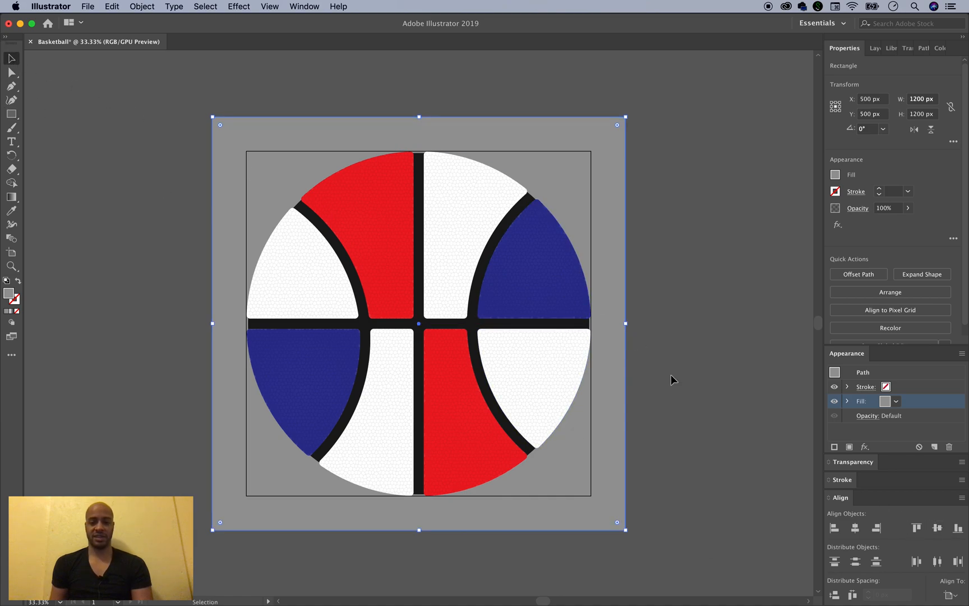
{"action": "key", "text": "super+0"}
{"action": "left_click", "coordinate": [766, 355]}
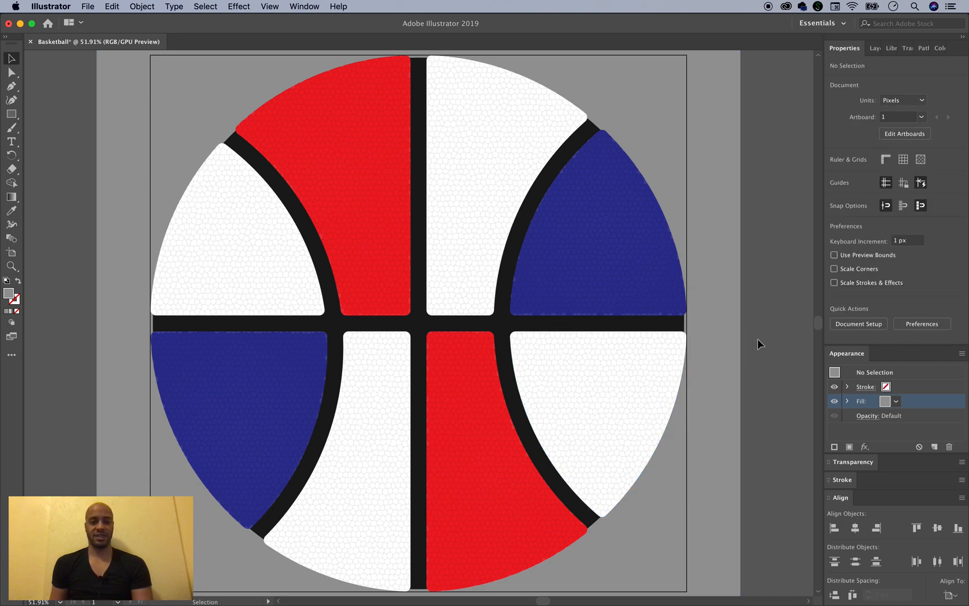
{"action": "key", "text": "super+minus"}
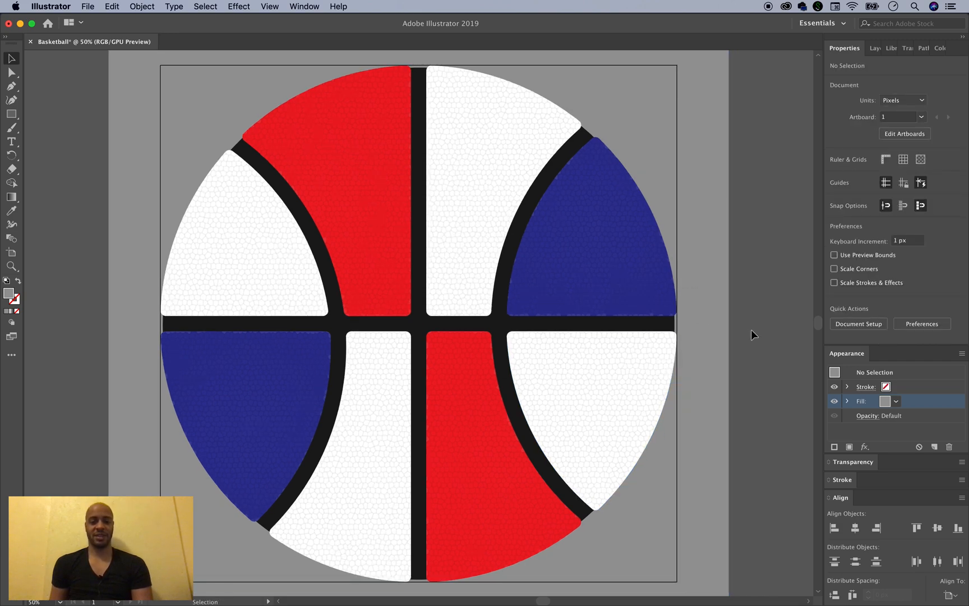